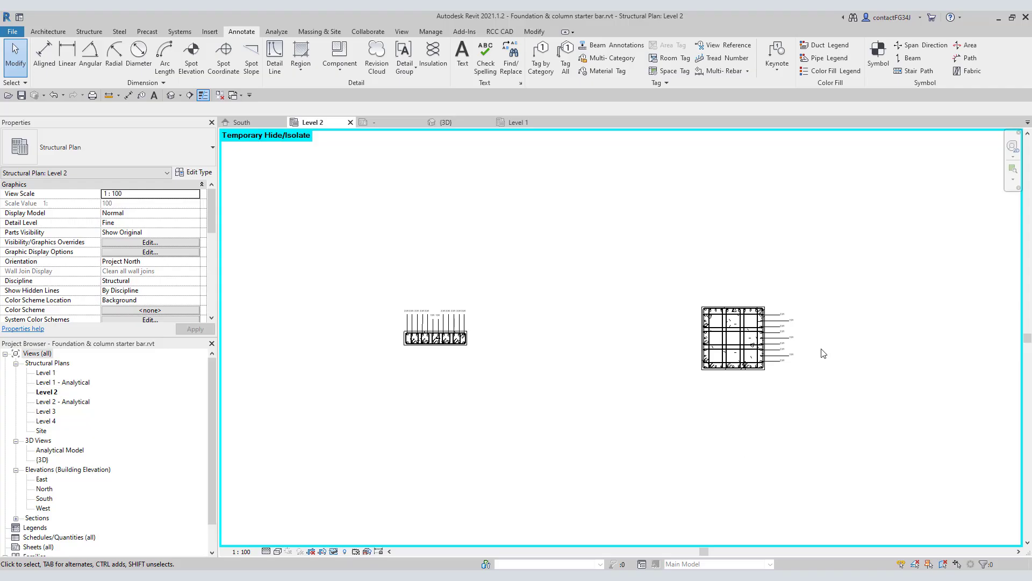
Zoom around the Level 2 plan to inspect both columns' rebar sections.
scroll(822, 353, "up", 2)
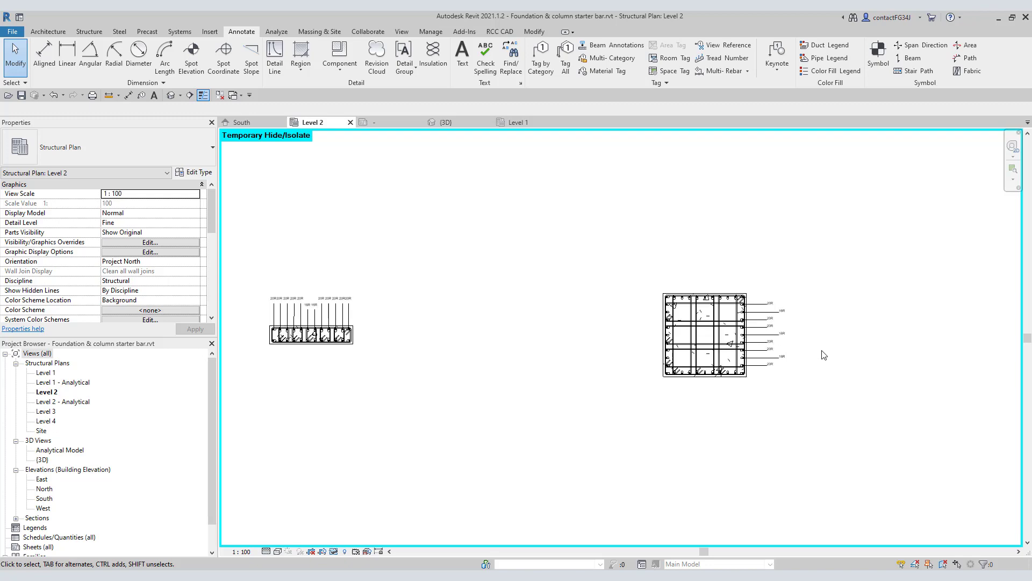
scroll(821, 355, "up", 6)
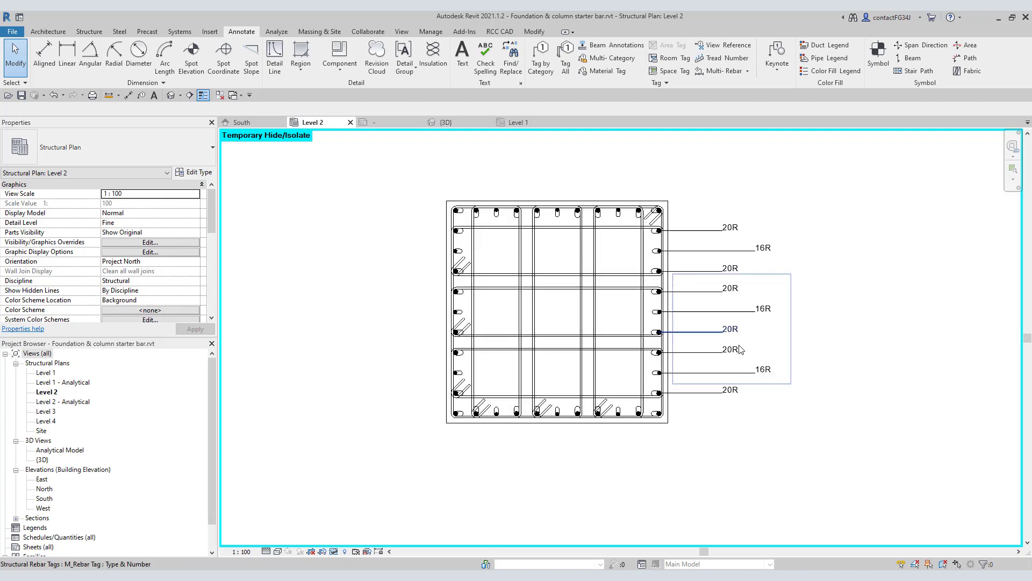
scroll(741, 350, "up", 1)
scroll(901, 394, "down", 8)
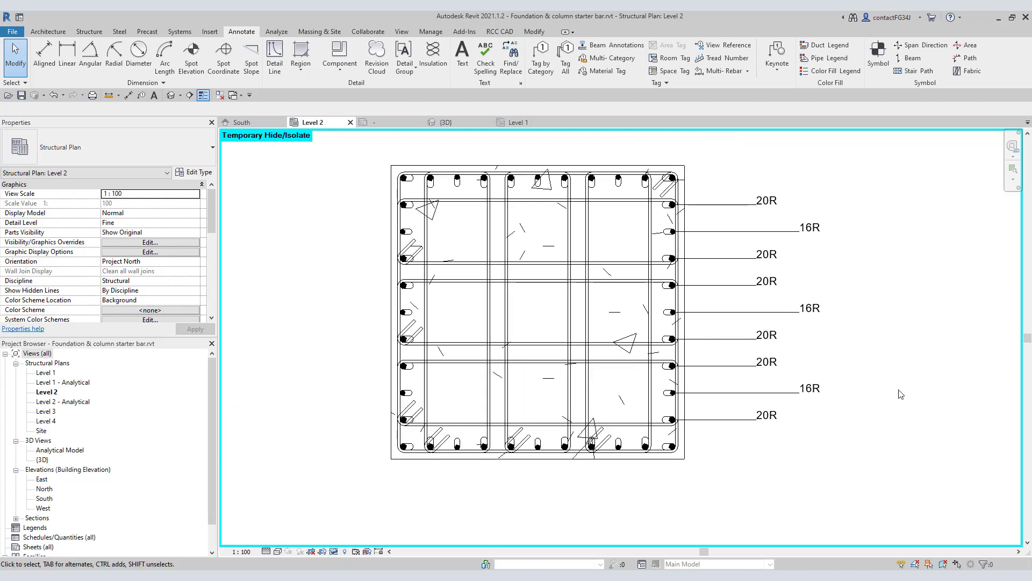
scroll(503, 370, "up", 8)
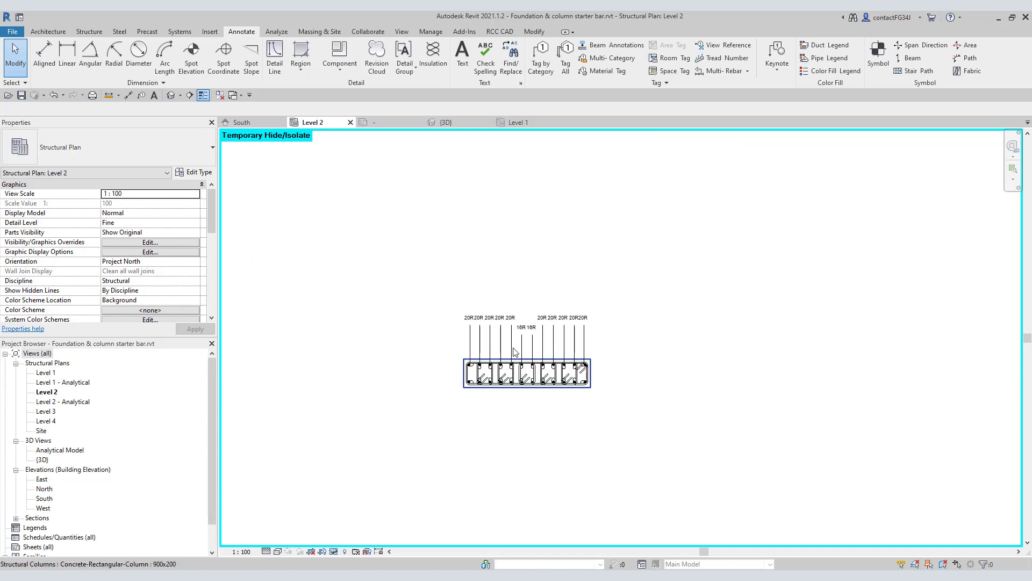
scroll(426, 353, "up", 1)
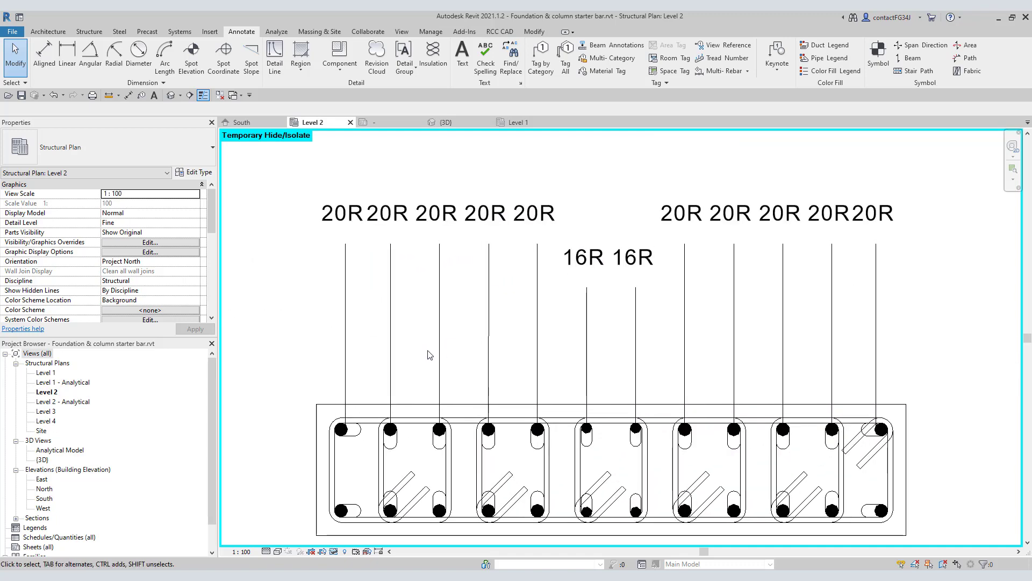
scroll(404, 355, "down", 1)
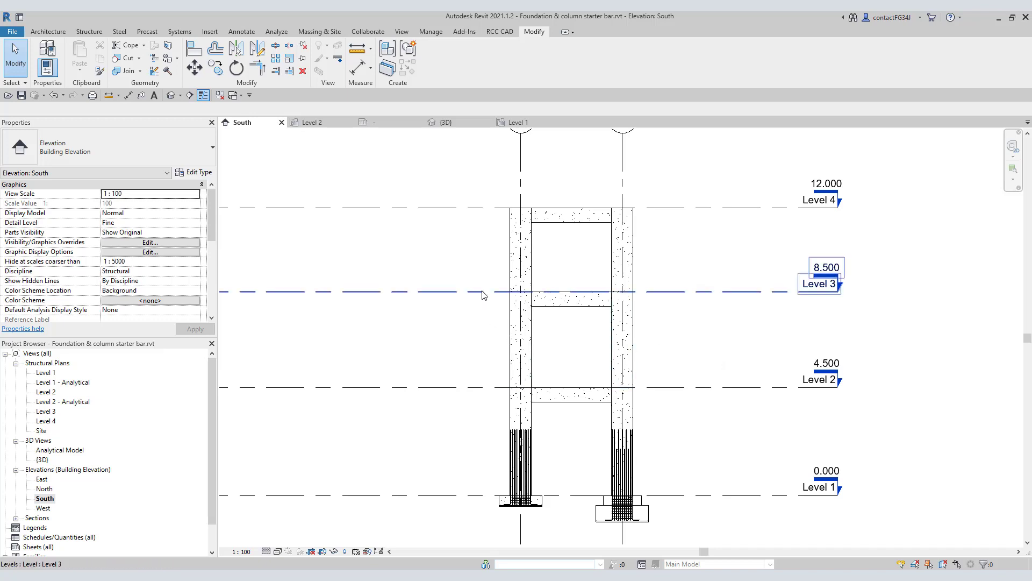
Apply InstaBar Column 'Same Size, Same No. of Bars, Few bars with reduced dia.' to the lower right column.
left_click(499, 32)
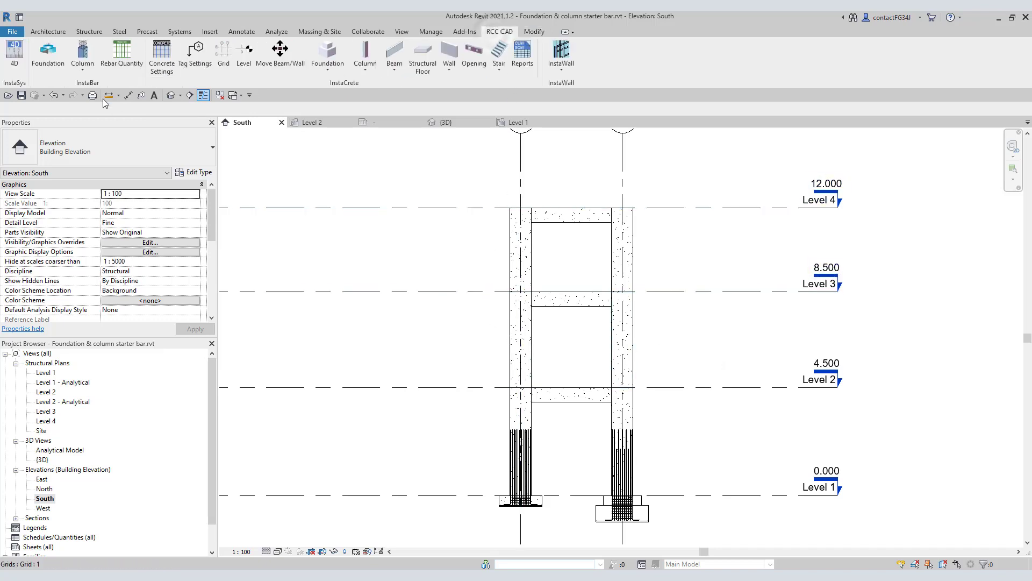
left_click(82, 55)
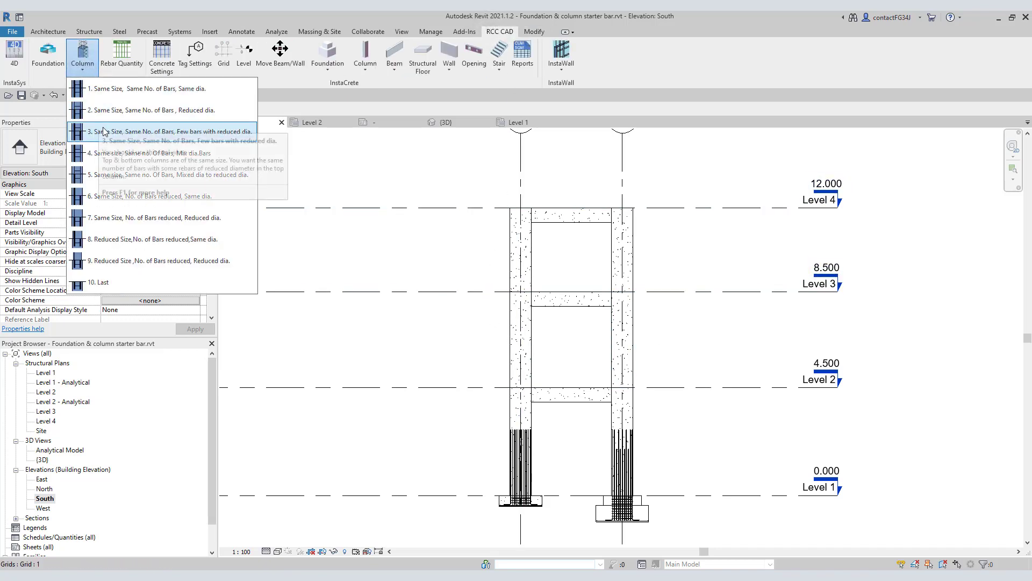
left_click(145, 153)
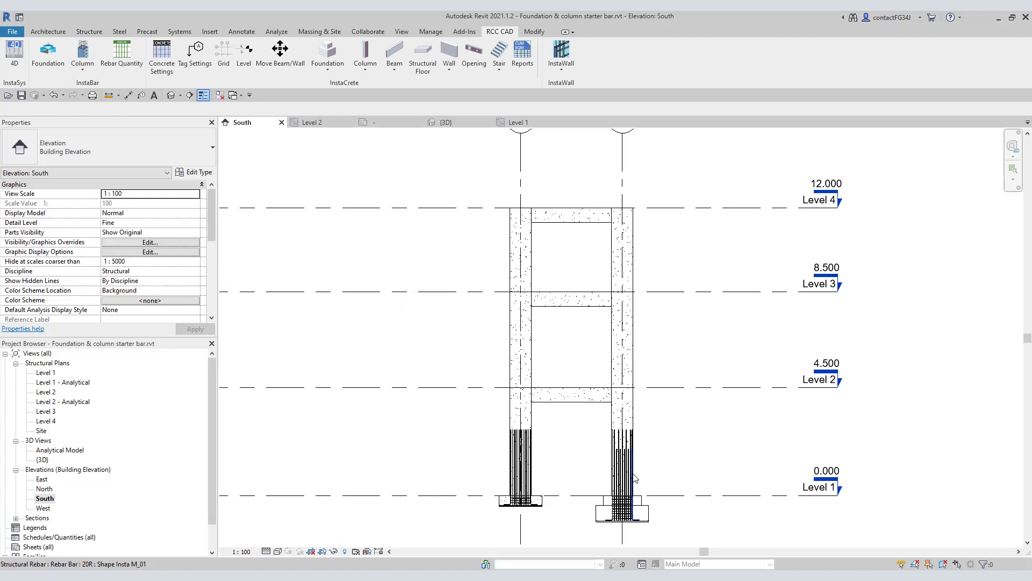
scroll(653, 473, "up", 2)
scroll(669, 414, "down", 1)
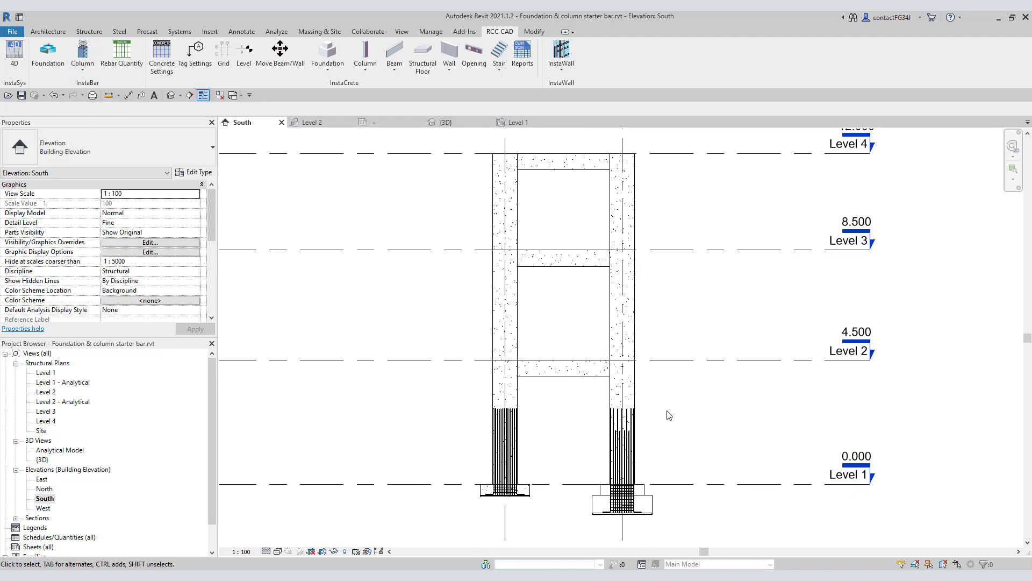
scroll(678, 371, "down", 1)
scroll(686, 325, "up", 1)
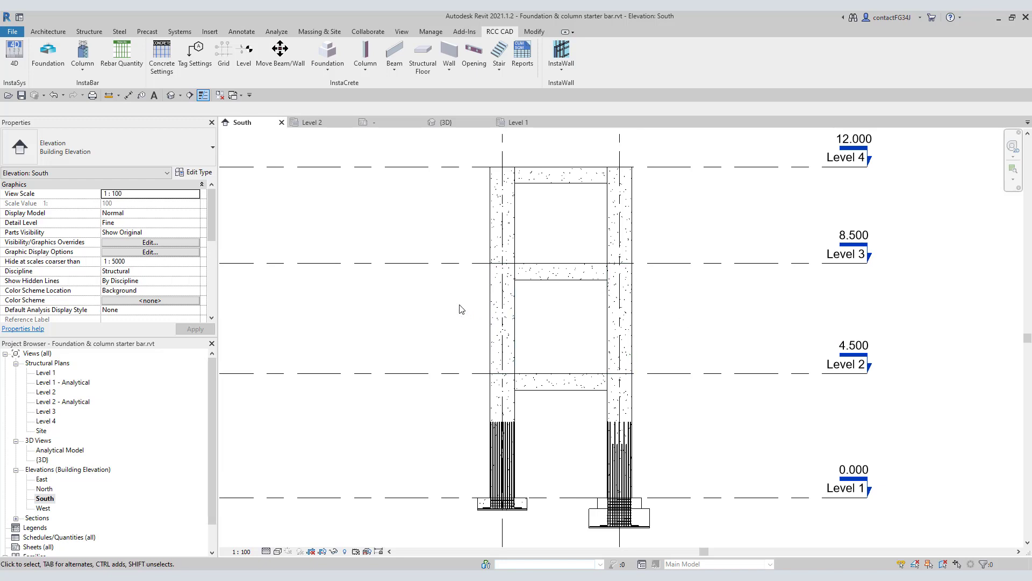
left_click(84, 67)
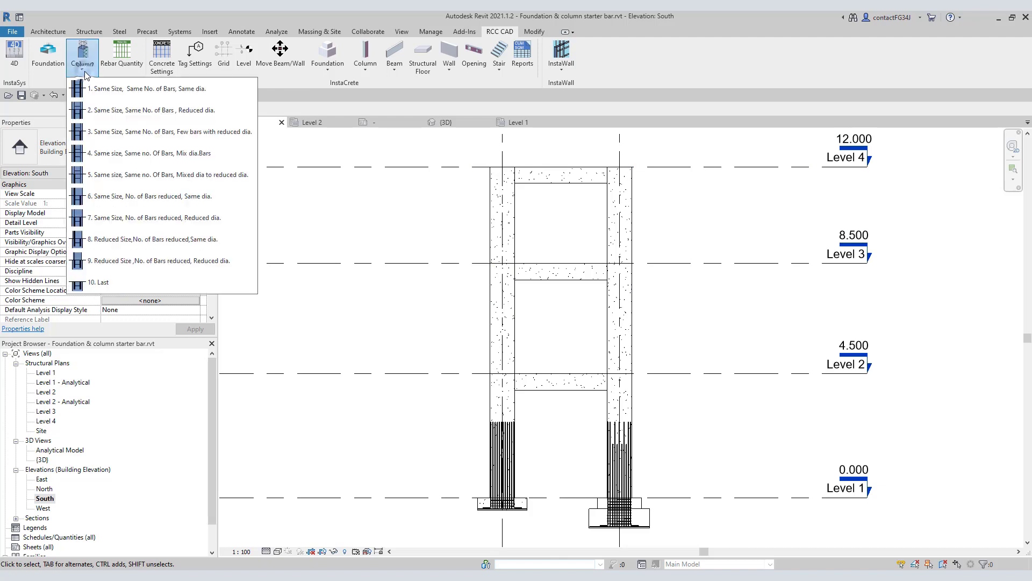
left_click(92, 137)
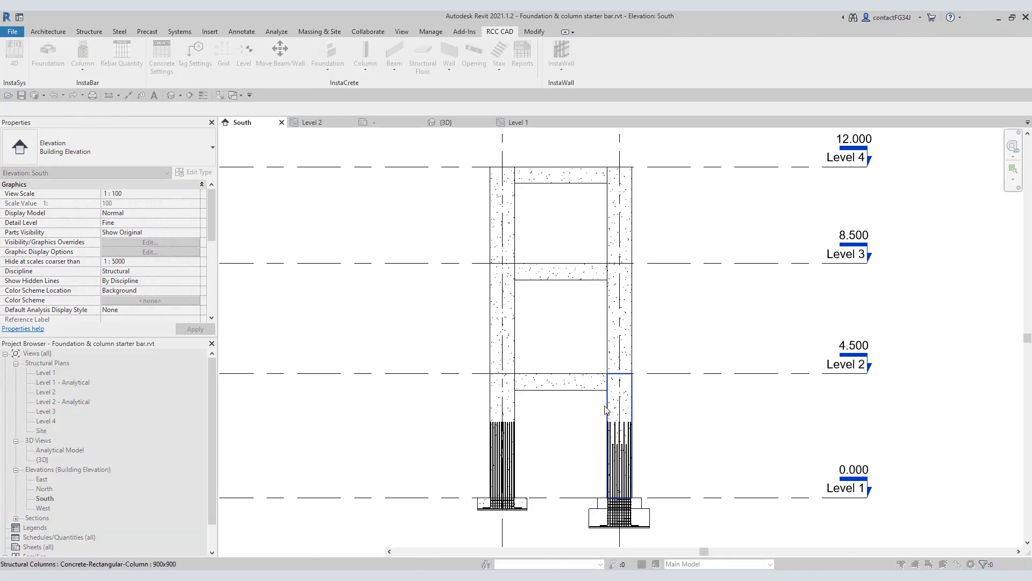
left_click(588, 397)
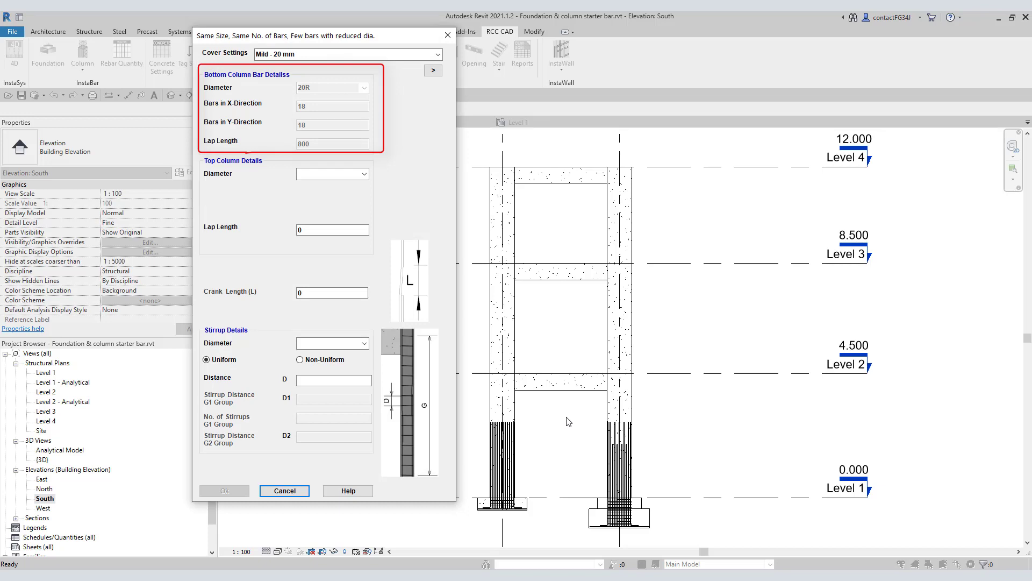
Set the top bars to 16R diameter with a 200 crank length.
left_click(365, 174)
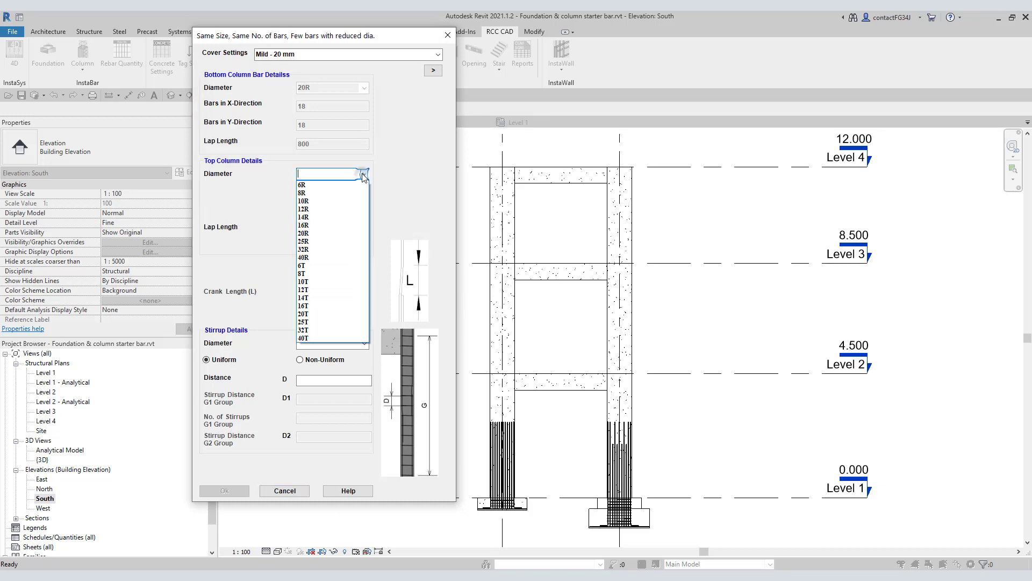
left_click(332, 225)
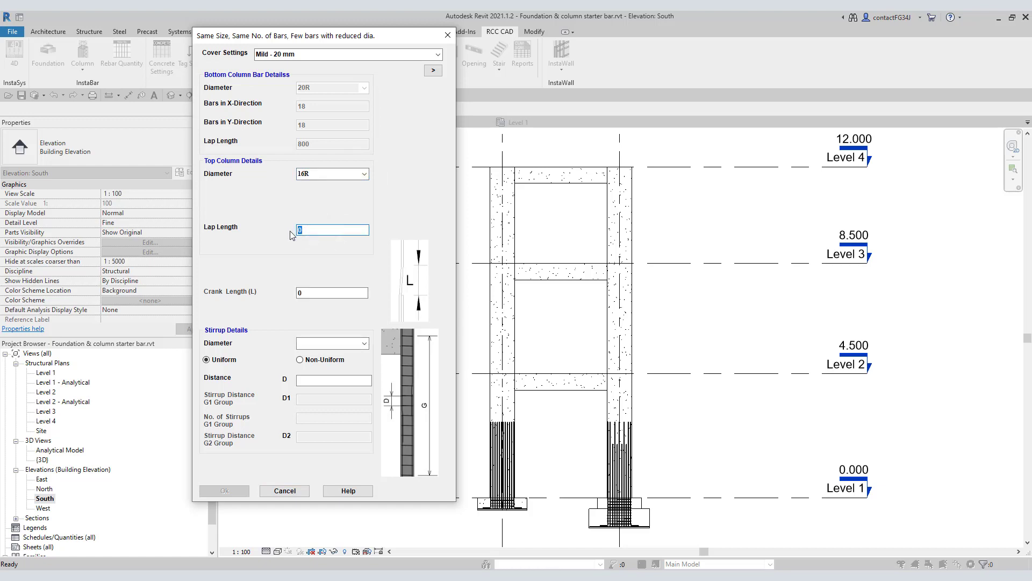
left_click(302, 292)
type("200")
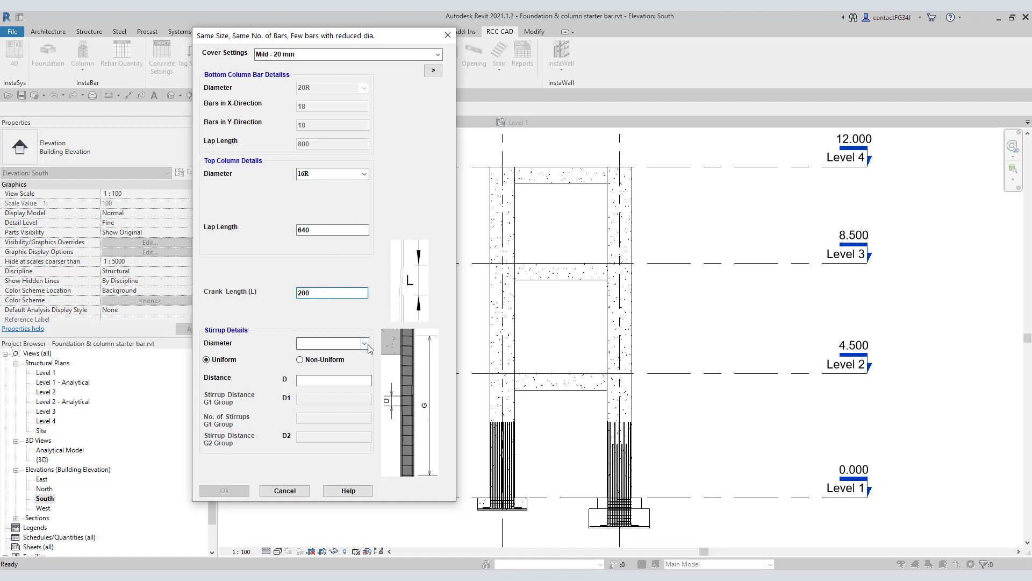
Make the stirrups 8R non-uniform: G1 at 100 with 8 stirrups, G2 at 150.
left_click(326, 343)
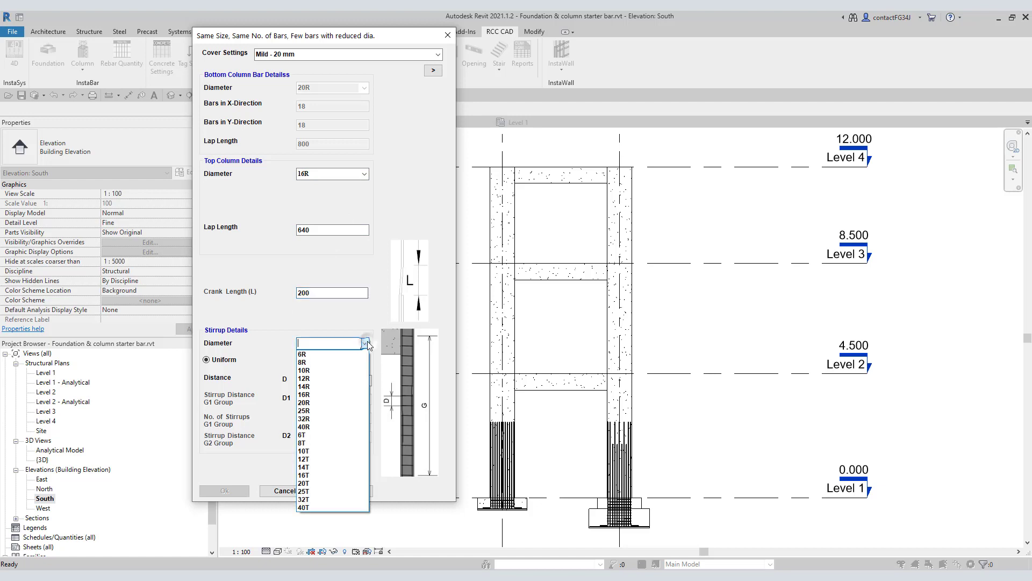
left_click(323, 351)
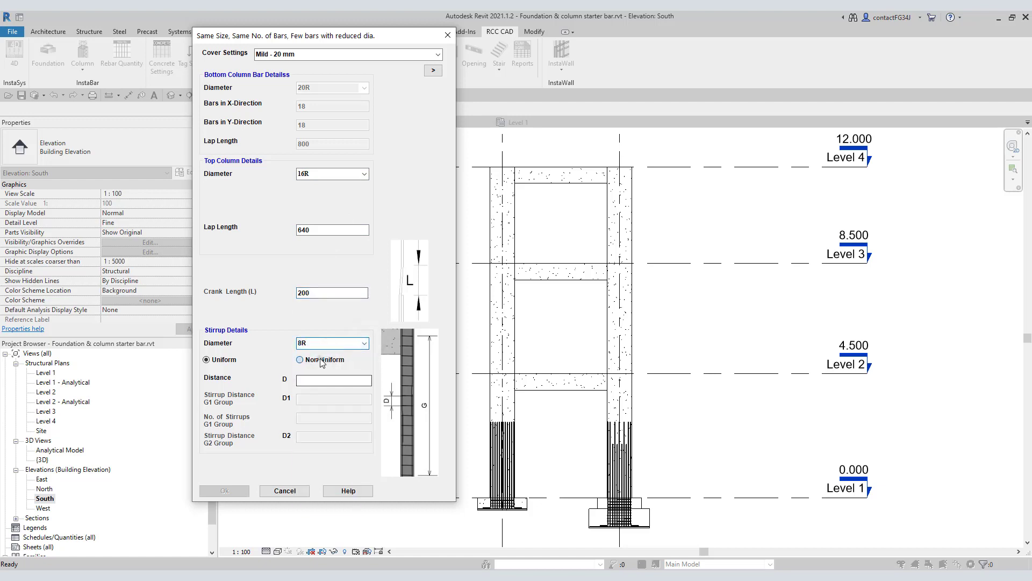
left_click(300, 359)
left_click(305, 399)
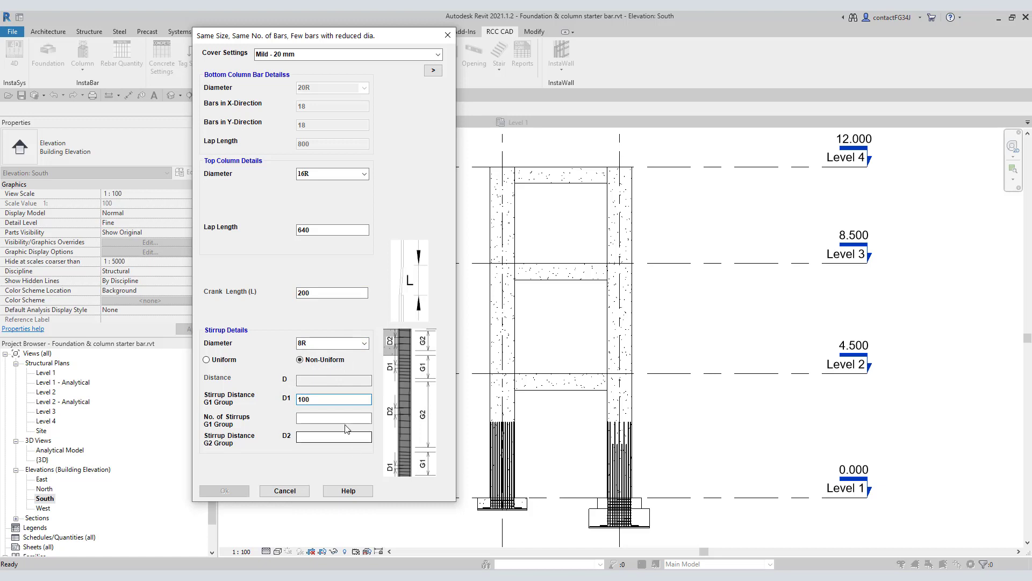
left_click(345, 418)
type("8")
left_click(336, 438)
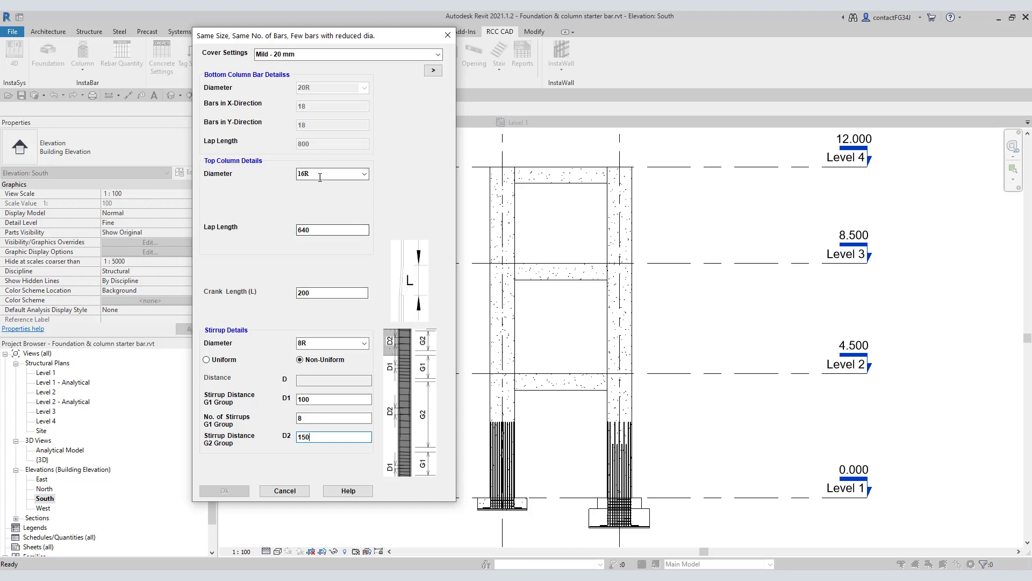
Mark the three top-row and three right-side perimeter bars for reduced diameter.
left_click(433, 70)
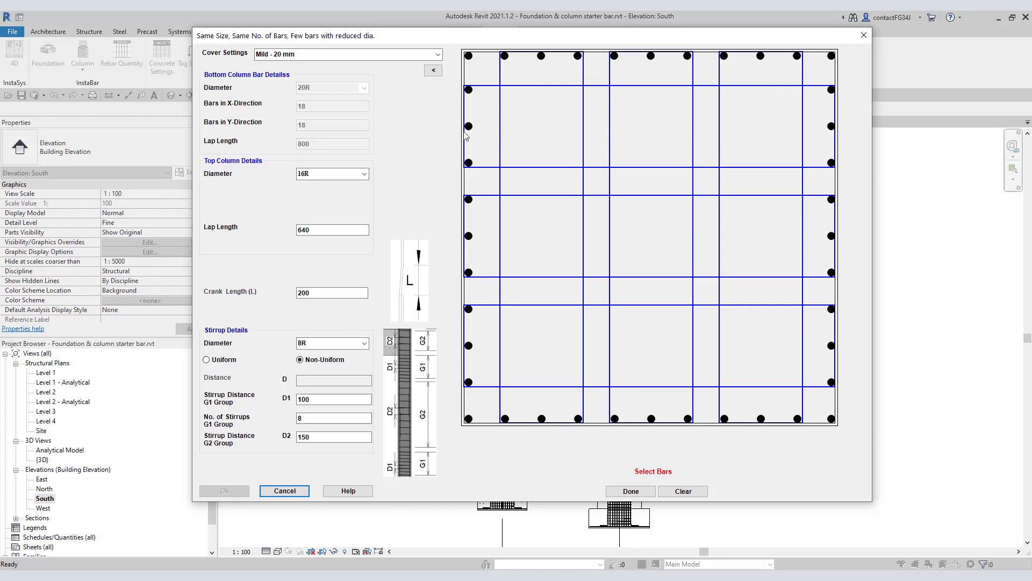
left_click(541, 55)
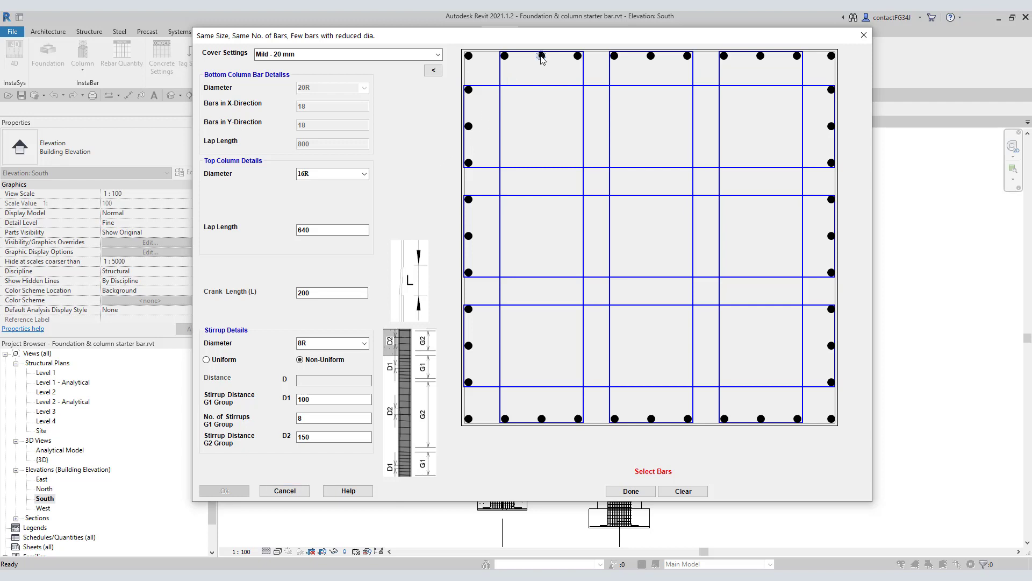
left_click(651, 55)
left_click(760, 56)
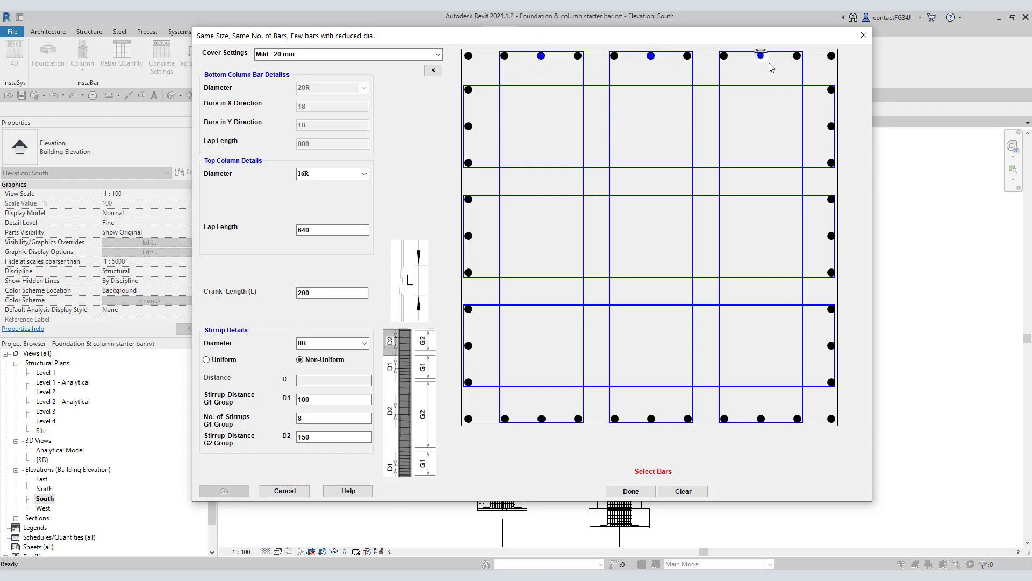
left_click(831, 126)
left_click(832, 235)
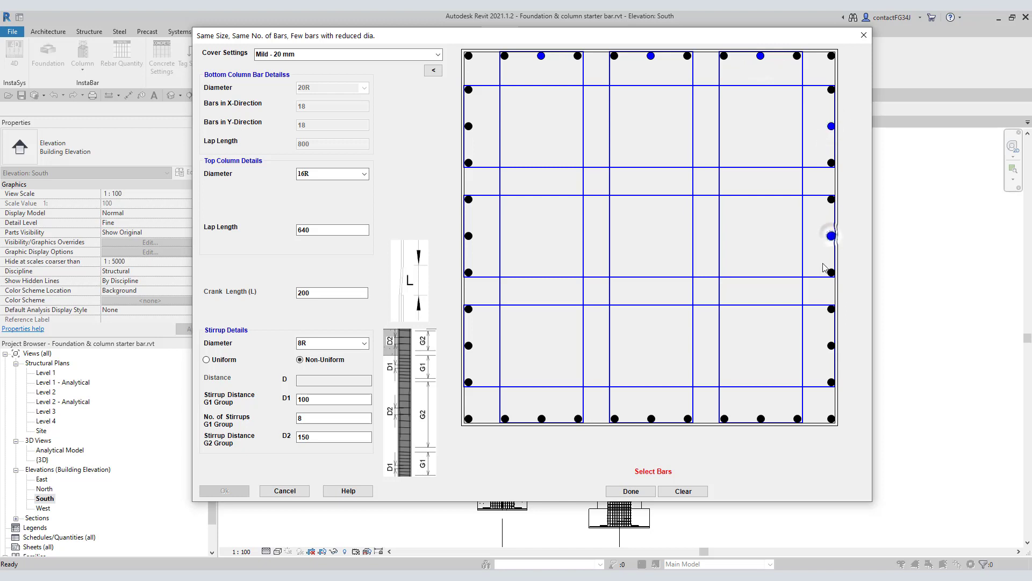
left_click(832, 345)
Mark the three bottom-row and three left-side bars, then apply the column bar settings.
left_click(760, 419)
left_click(651, 418)
left_click(541, 418)
left_click(469, 345)
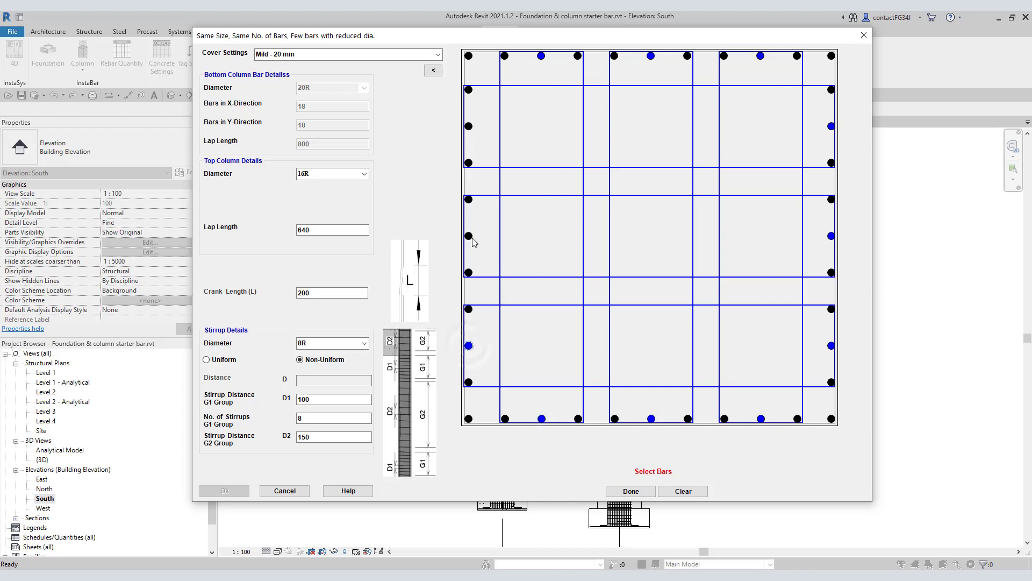
left_click(469, 236)
left_click(469, 126)
left_click(630, 491)
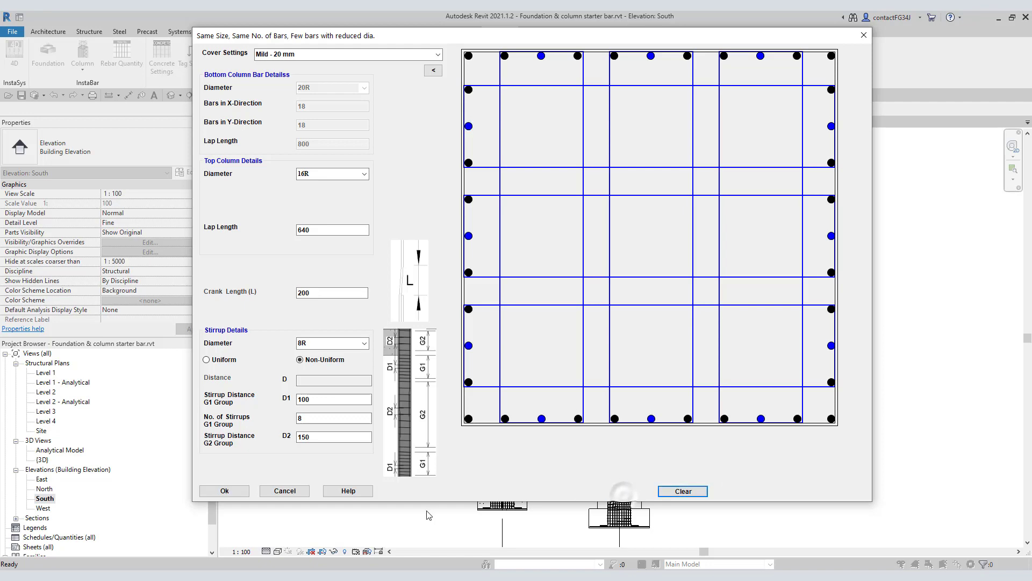
left_click(238, 491)
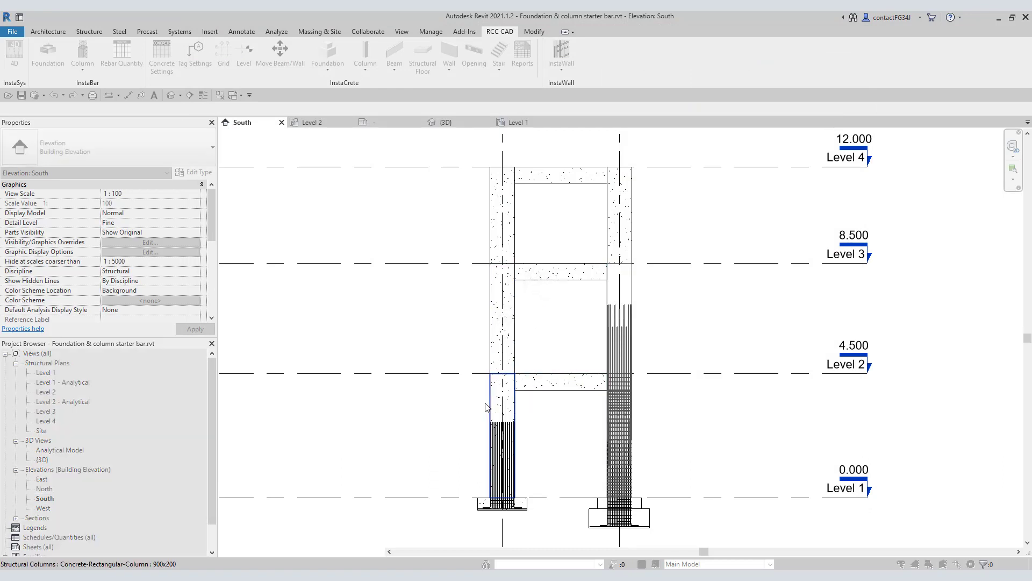
Pick the continuing column and mark two top and two bottom bars for reduced diameter.
left_click(537, 397)
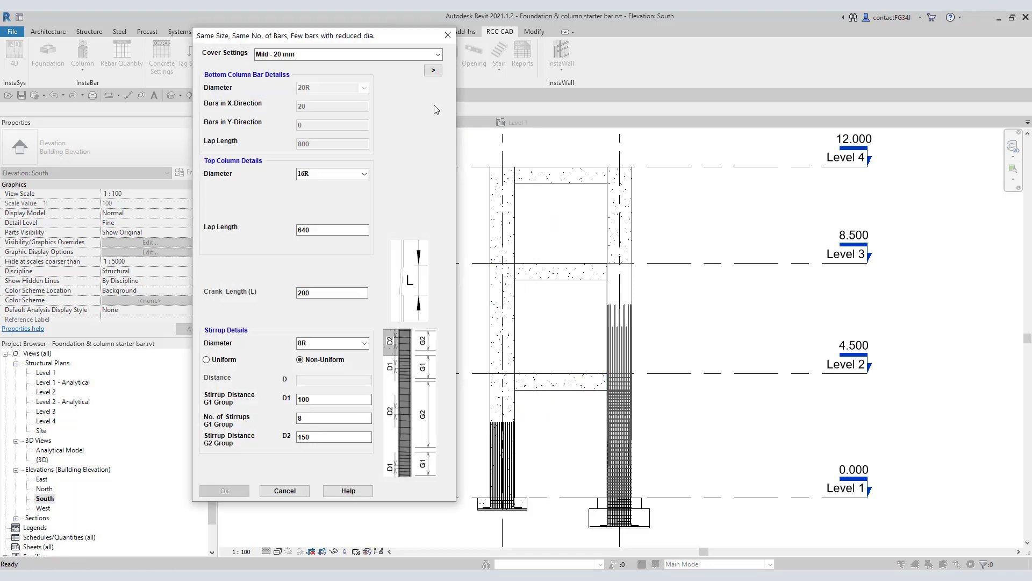
left_click(433, 70)
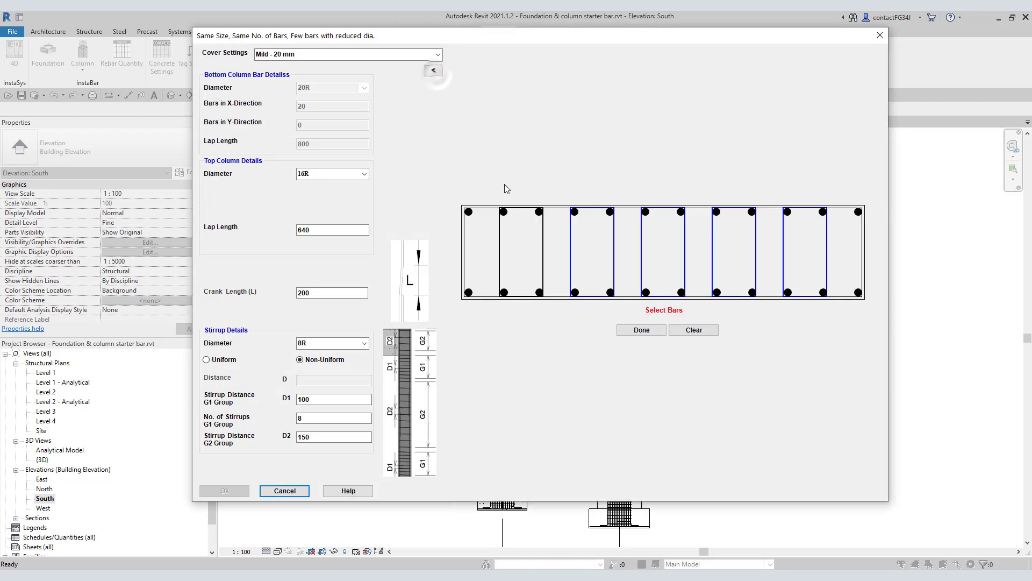
left_click(645, 212)
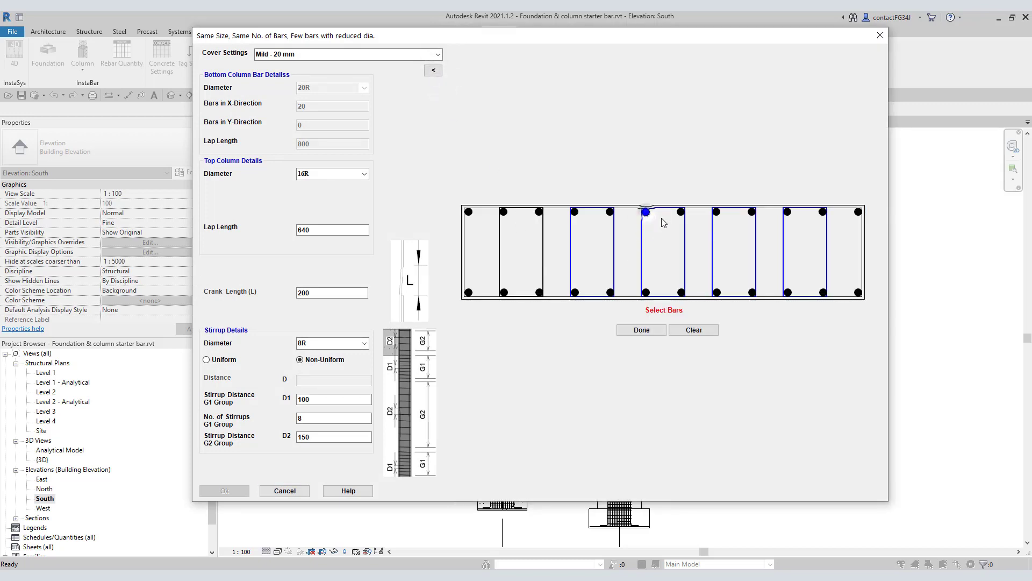
left_click(682, 212)
left_click(646, 292)
left_click(681, 292)
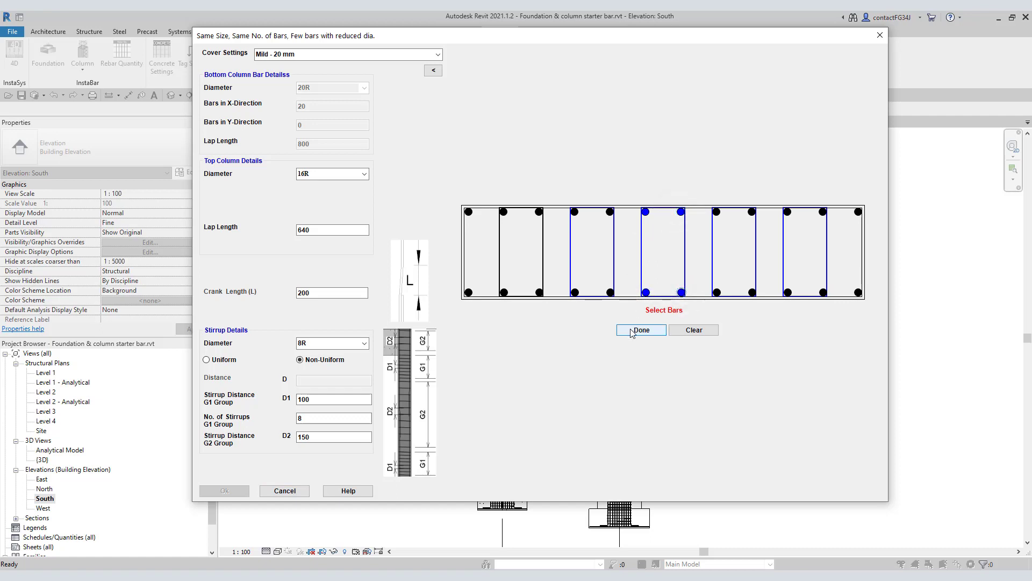
Apply the starter bar settings, end column picking, and dismiss the identical-rebar warning.
left_click(641, 330)
left_click(224, 490)
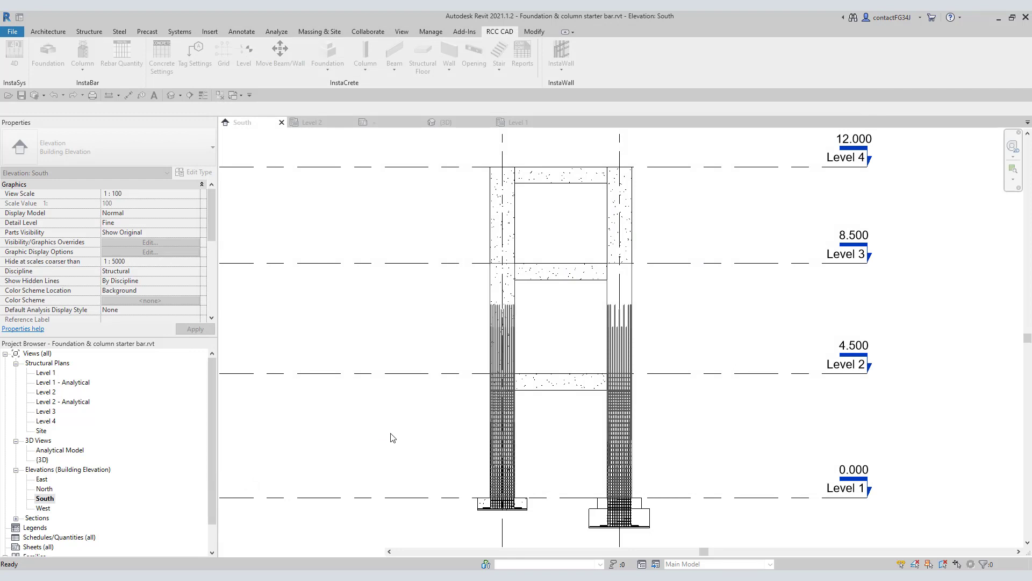
key("Escape")
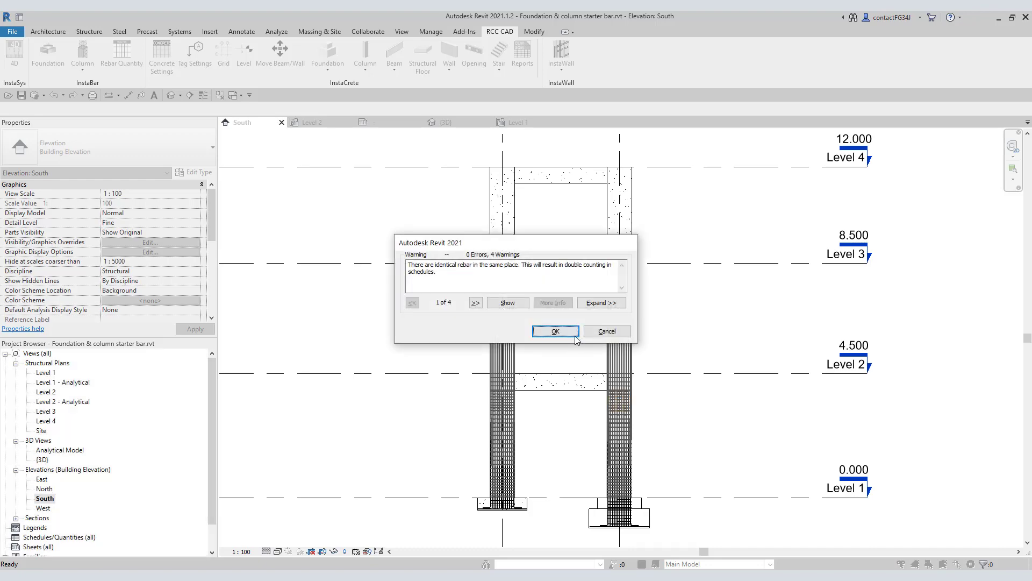
left_click(570, 333)
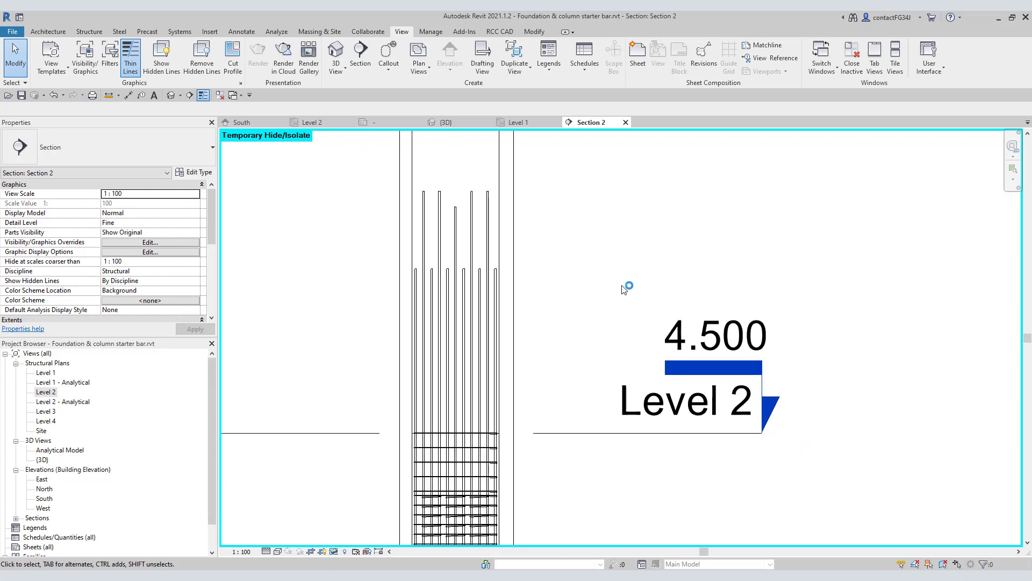
Zoom into Section 2 and measure the 640 lap of the reduced bars.
scroll(573, 263, "down", 1)
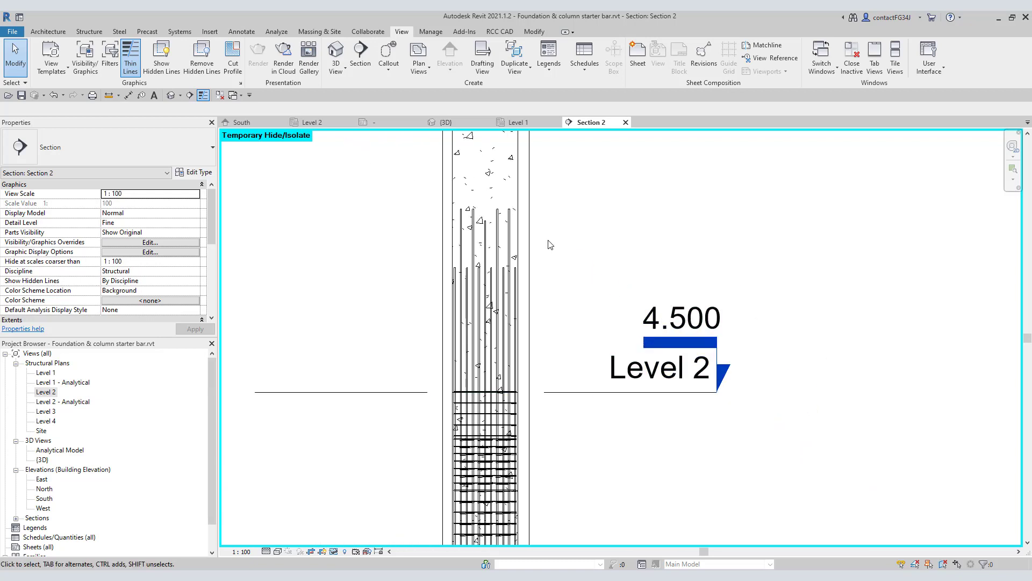
scroll(506, 171, "up", 1)
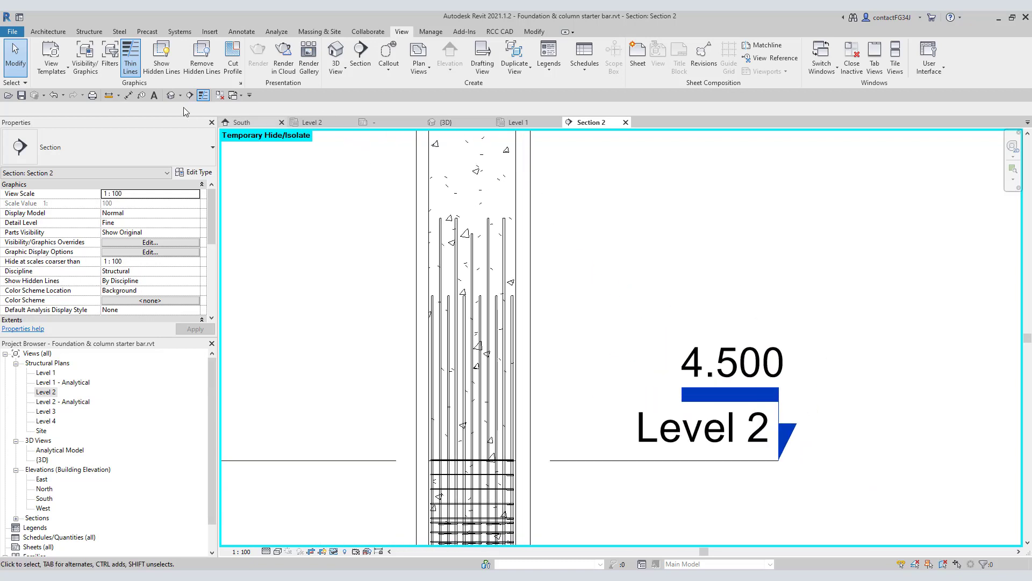
left_click(108, 95)
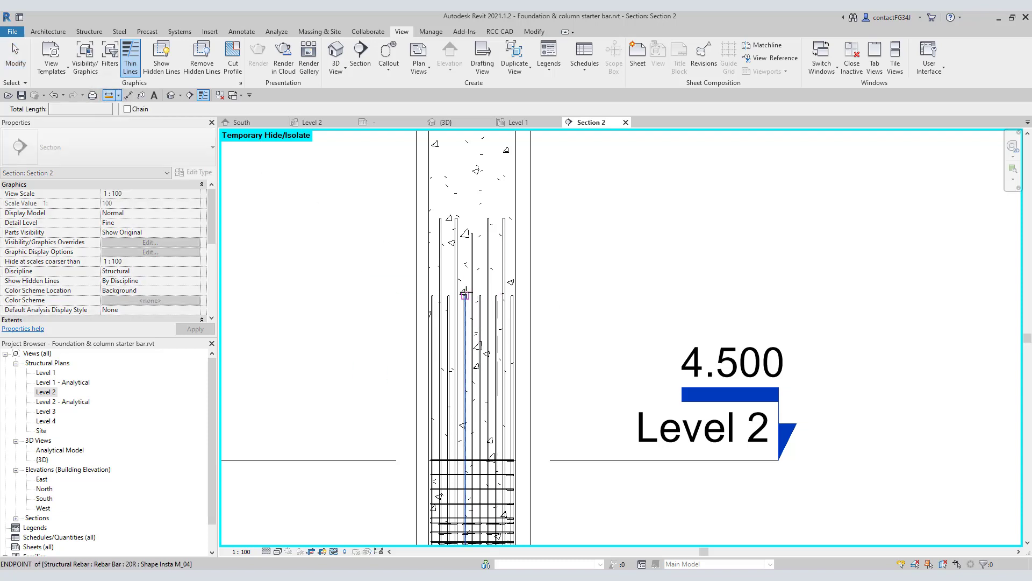
scroll(467, 292, "up", 5)
left_click(461, 302)
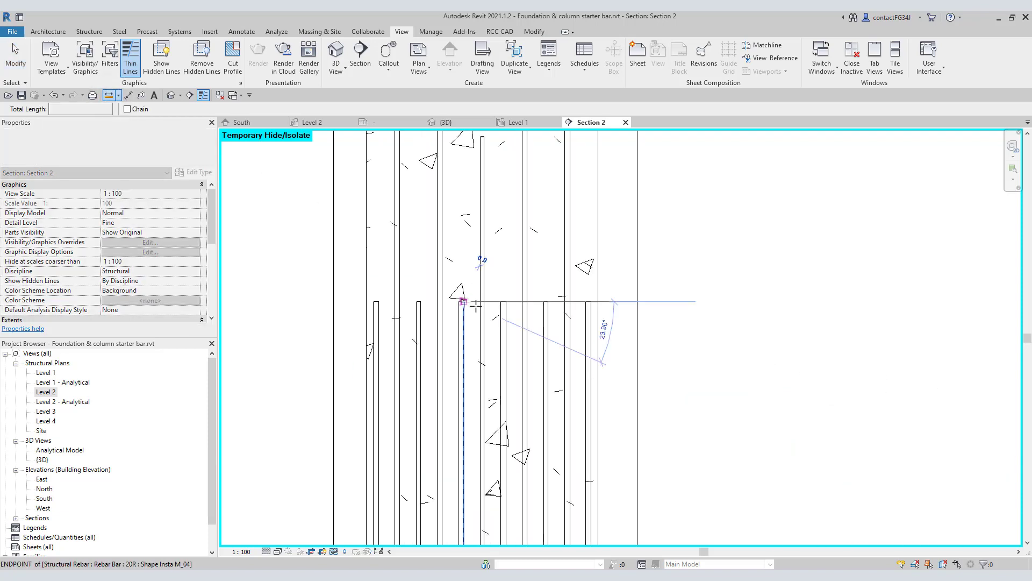
scroll(484, 301, "down", 1)
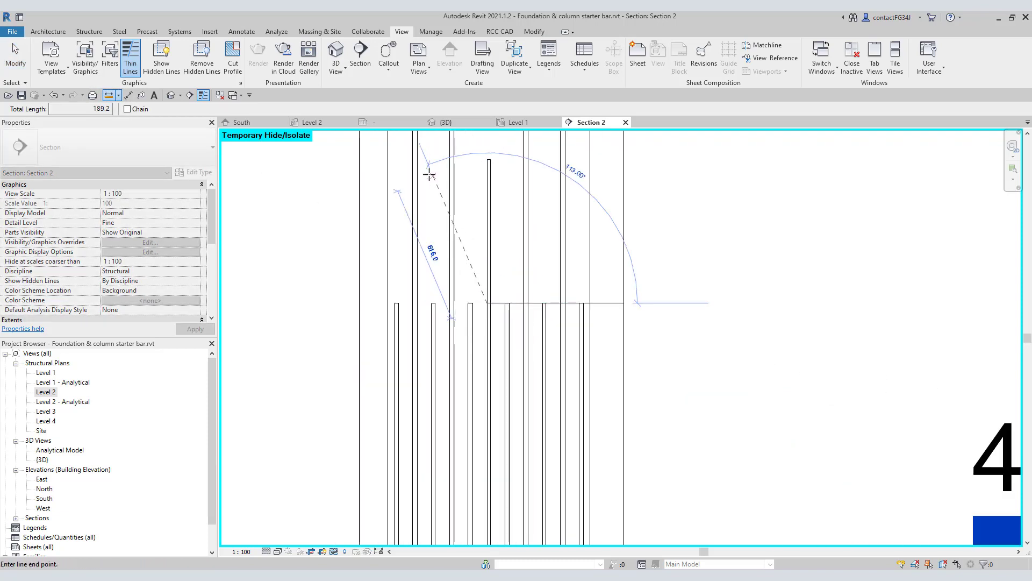
left_click(487, 160)
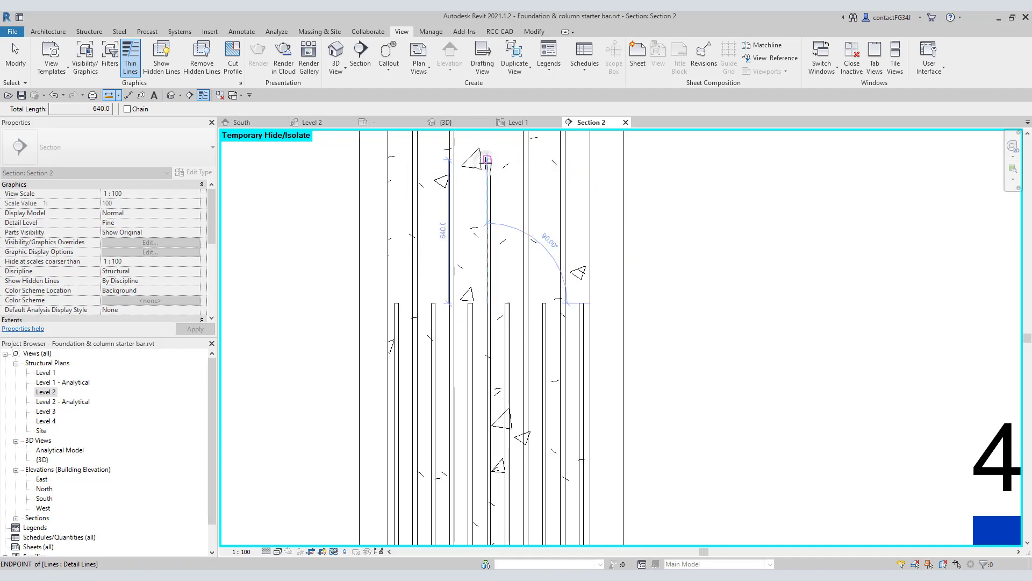
Measure the 800 lap between the other overlapping bars and exit Measure.
left_click(509, 304)
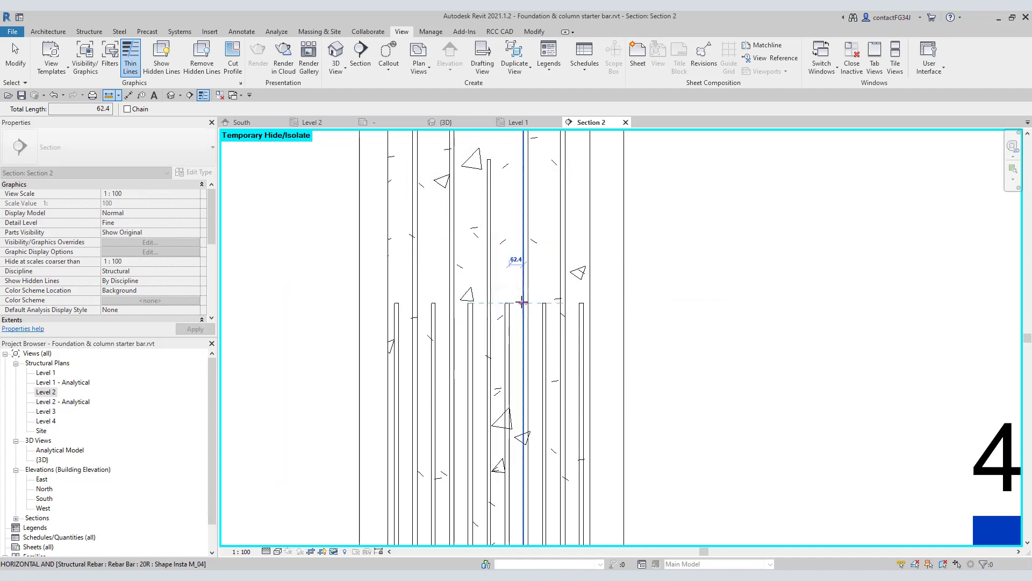
scroll(560, 183, "down", 1)
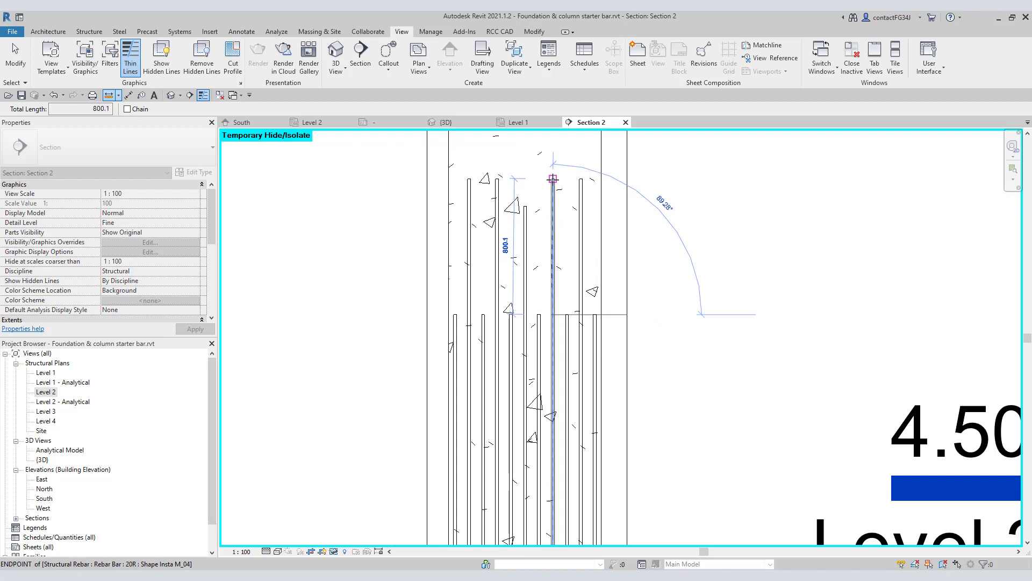
left_click(553, 178)
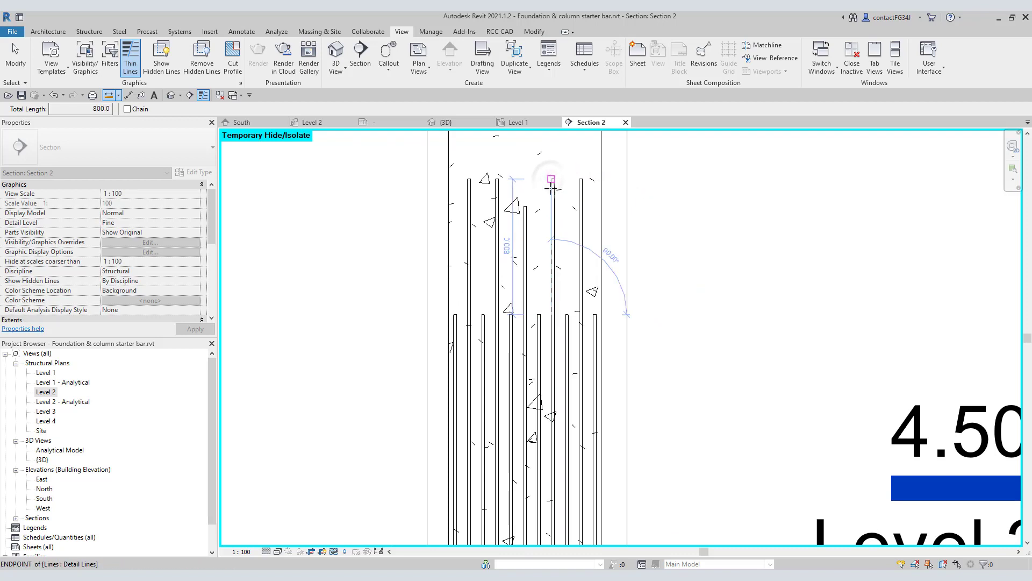
scroll(559, 235, "up", 1)
left_click(15, 56)
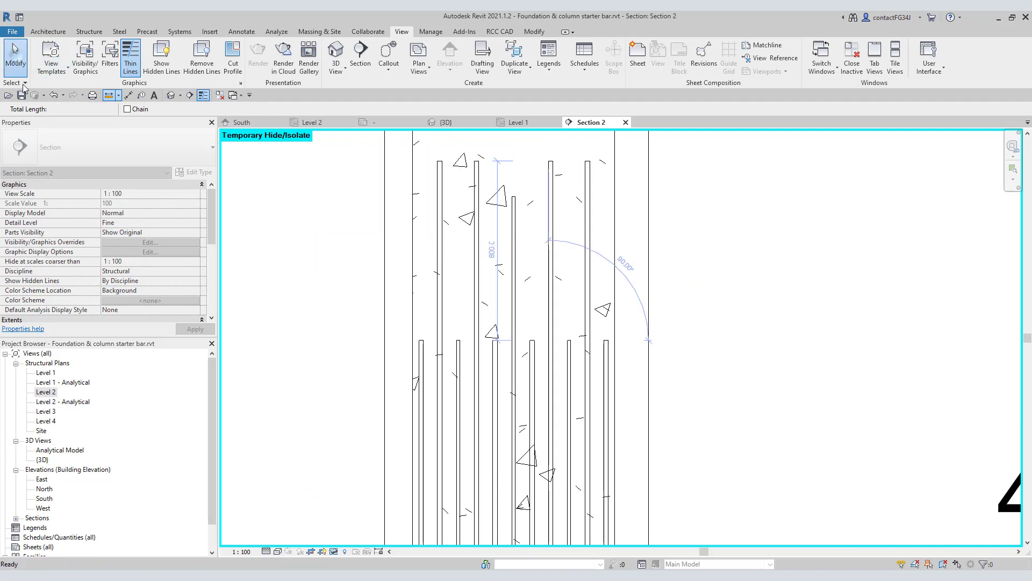
Open the Level 2 structural plan and zoom in to check the column's 16R bars.
double_click(54, 392)
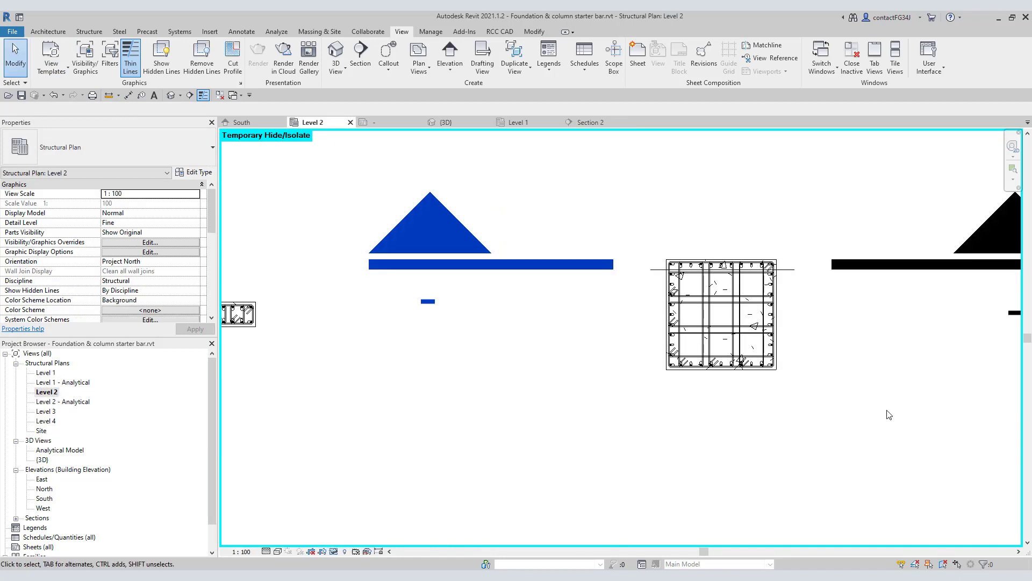
scroll(592, 387, "up", 5)
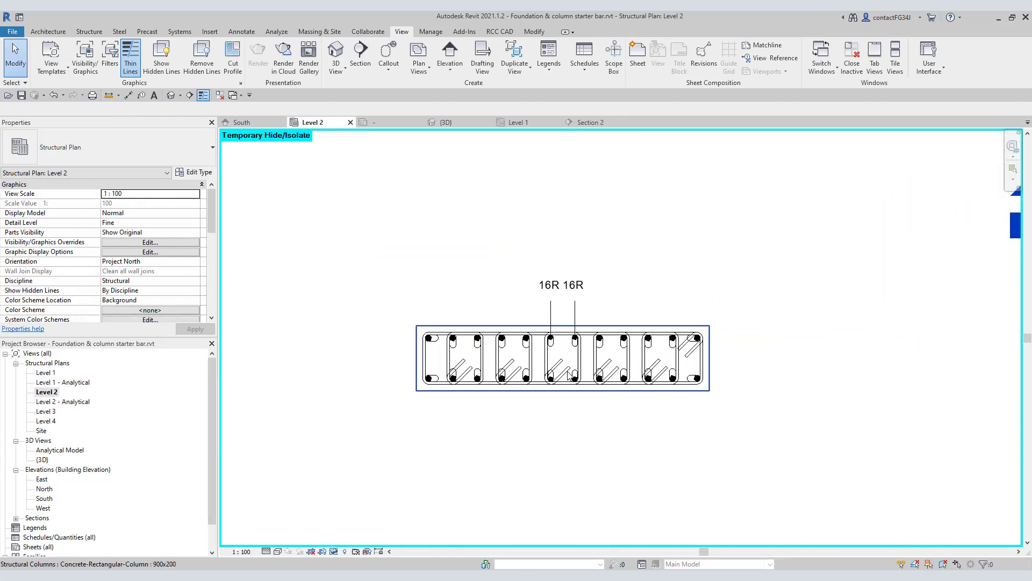
scroll(610, 401, "up", 1)
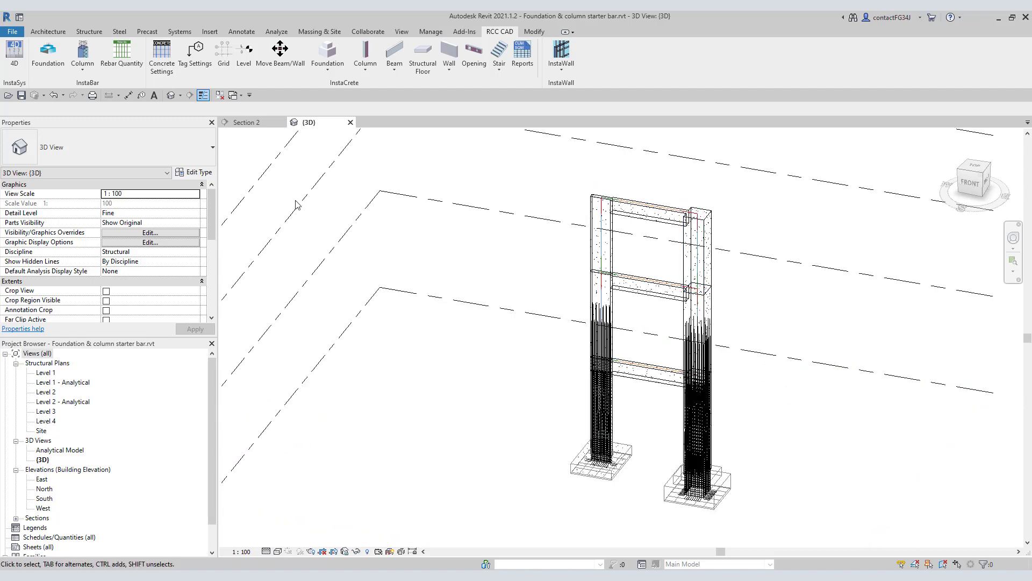
Apply 'Same size, Same no. of Bars, Mix dia. Bars' to the top column and preview its 20R/16R layout.
left_click(84, 65)
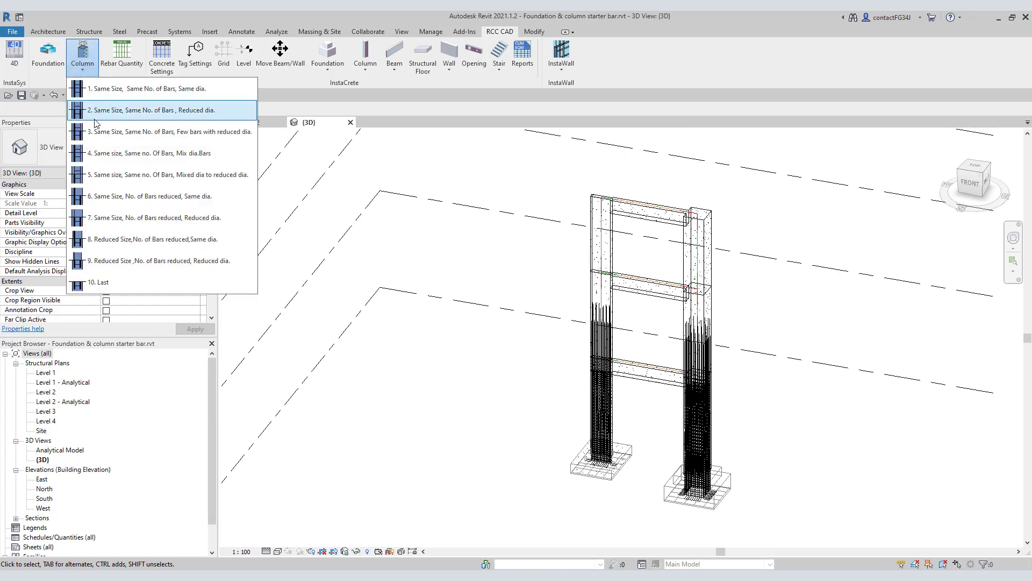
left_click(98, 153)
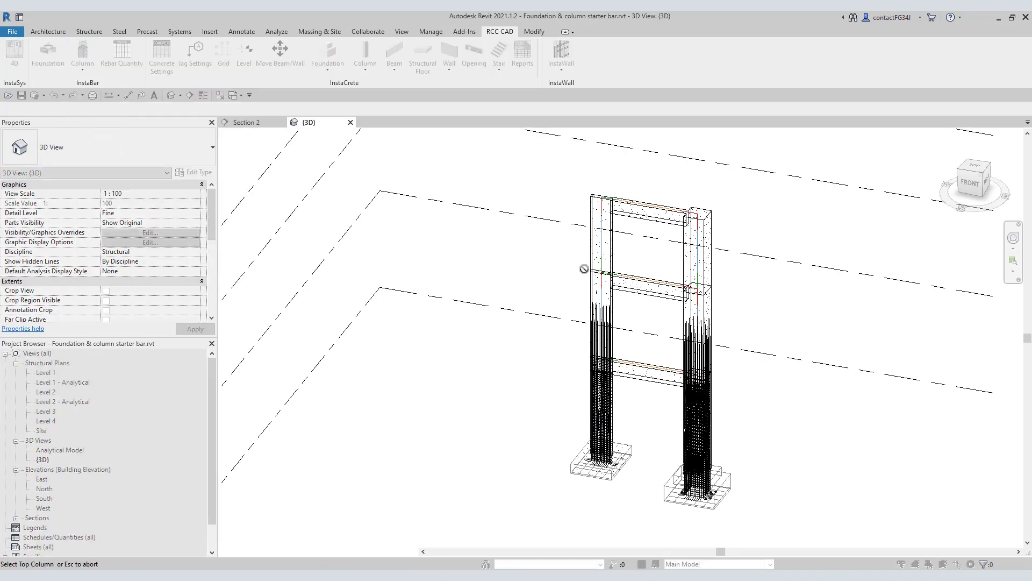
left_click(668, 223)
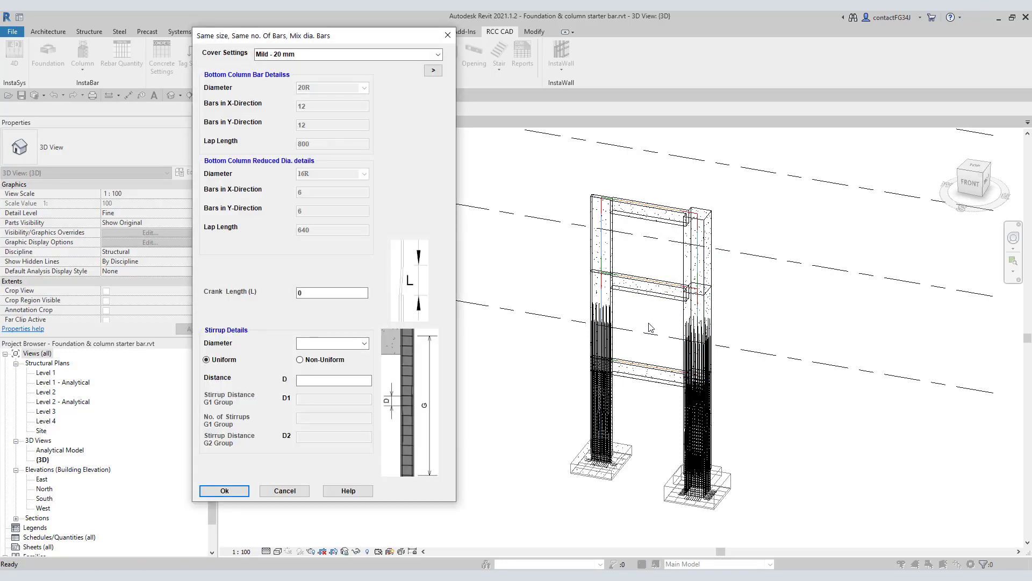
left_click_drag(403, 37, 530, 82)
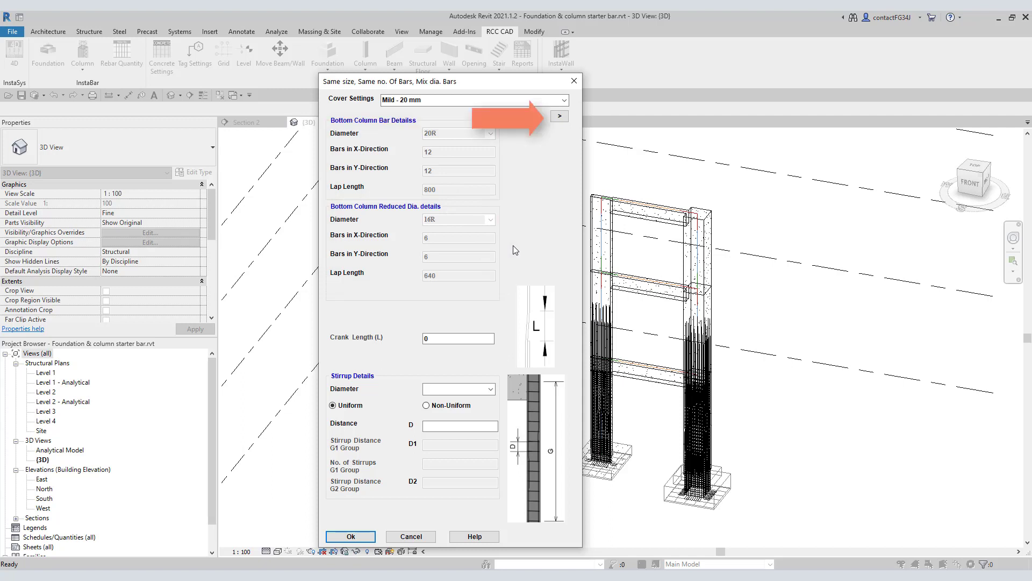
left_click(560, 116)
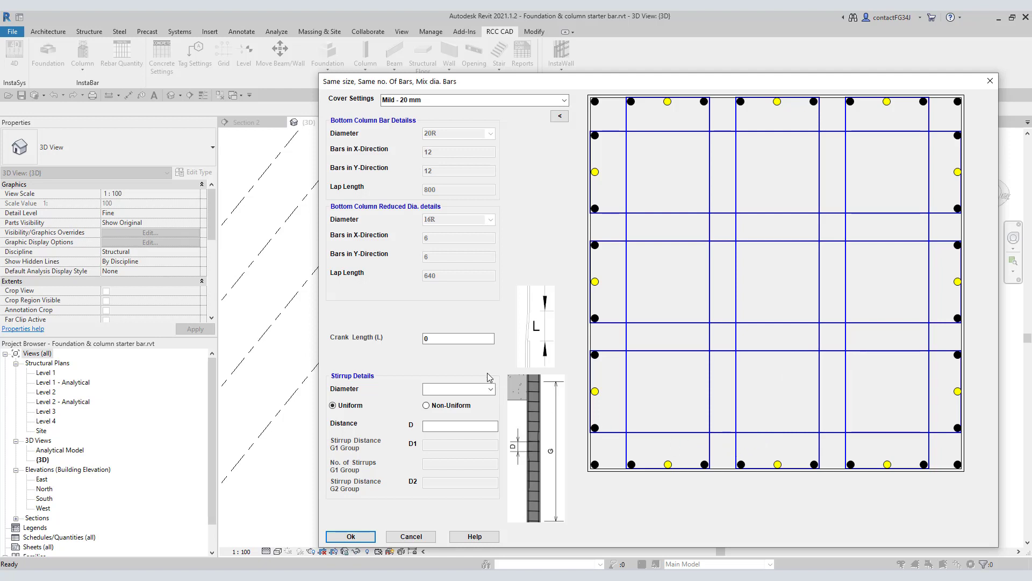
Set a 200 crank and non-uniform 8R stirrups: D1 100, 8 stirrups, D2 175.
double_click(433, 340)
type("200")
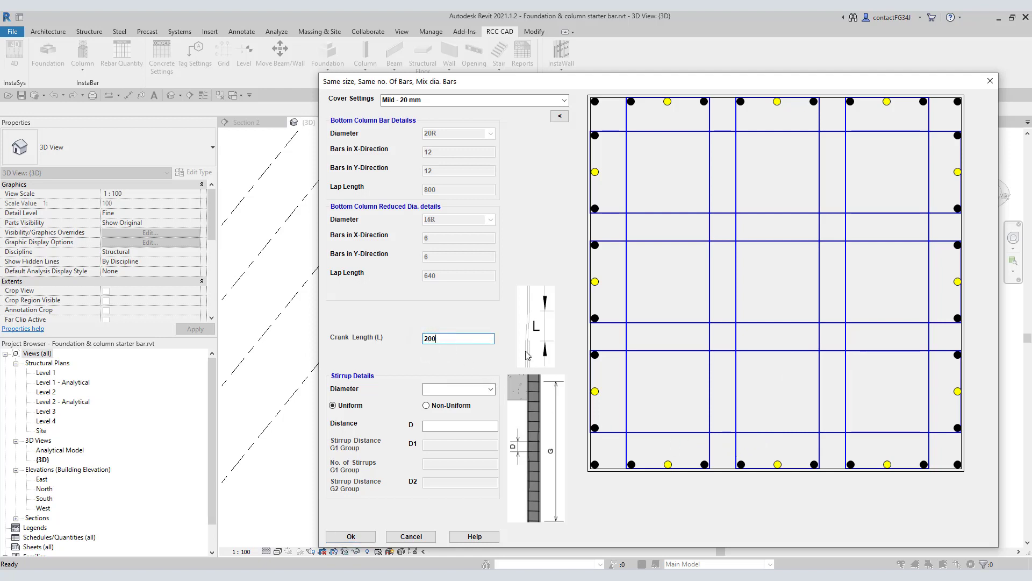
left_click(490, 389)
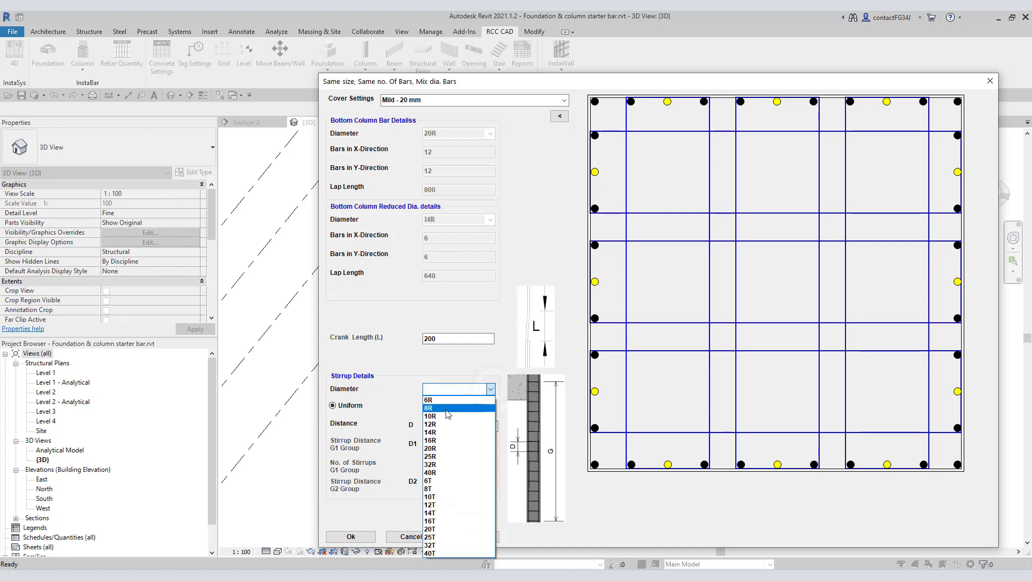
left_click(446, 413)
left_click(447, 407)
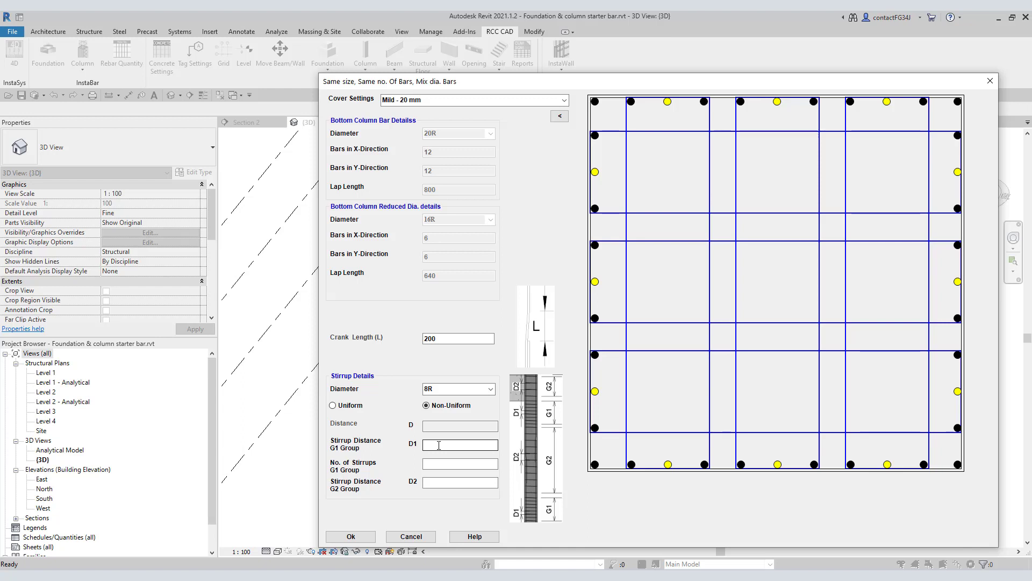
left_click(439, 445)
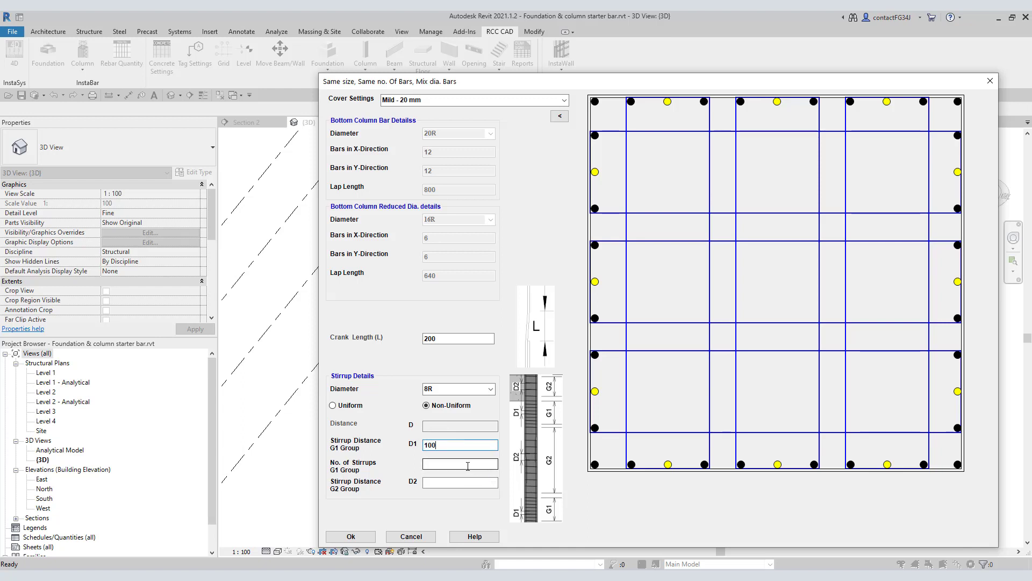
key("Tab")
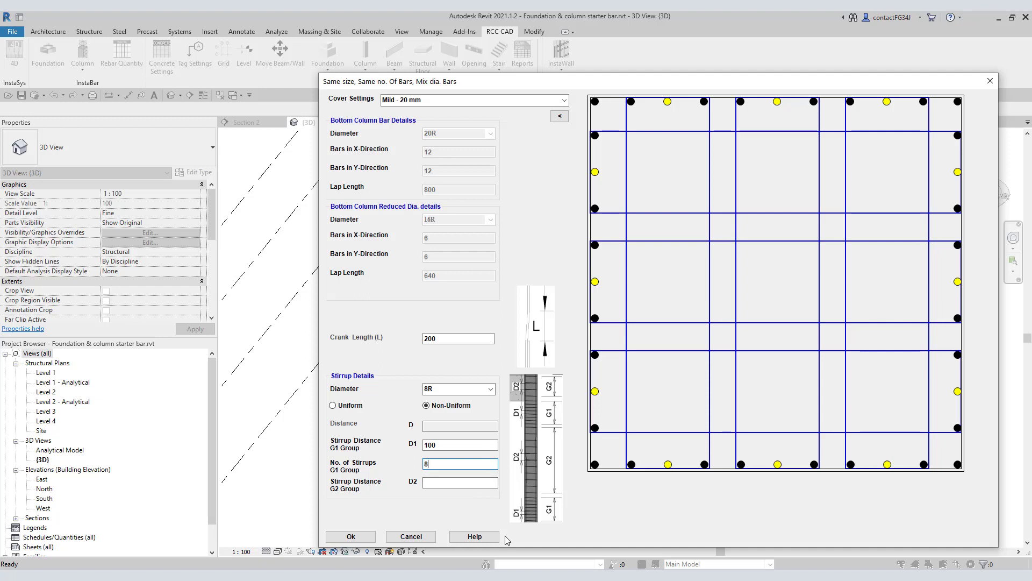
left_click(457, 484)
type("175")
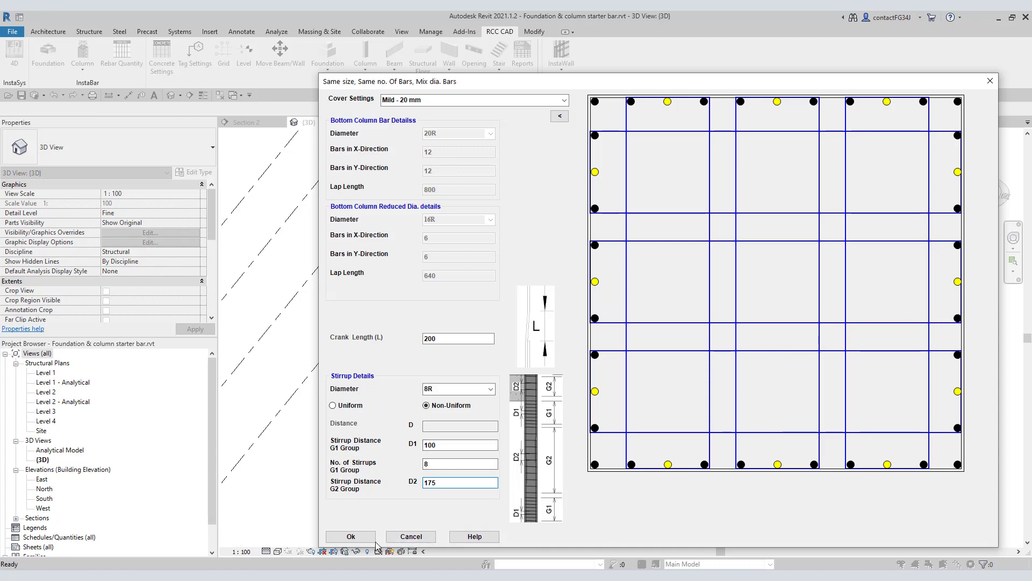
Generate the mixed-diameter rebar and confirm the same bar details for the other column.
left_click(351, 536)
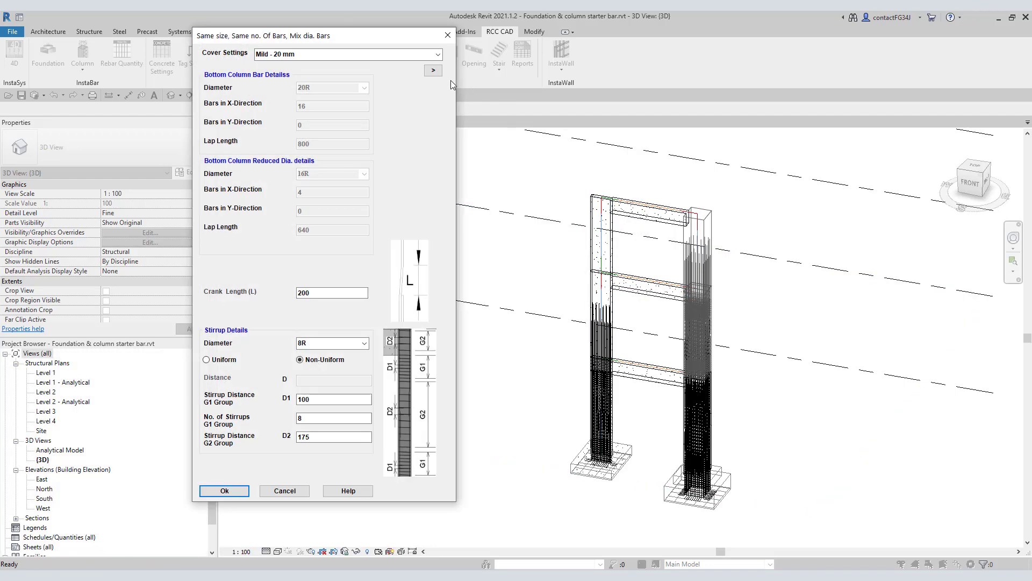
left_click(434, 72)
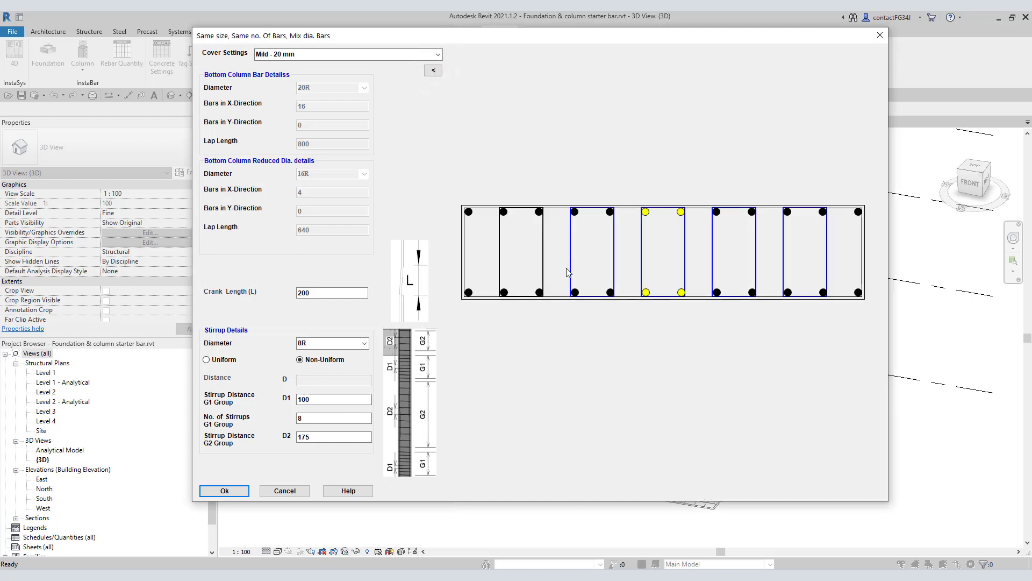
left_click(225, 491)
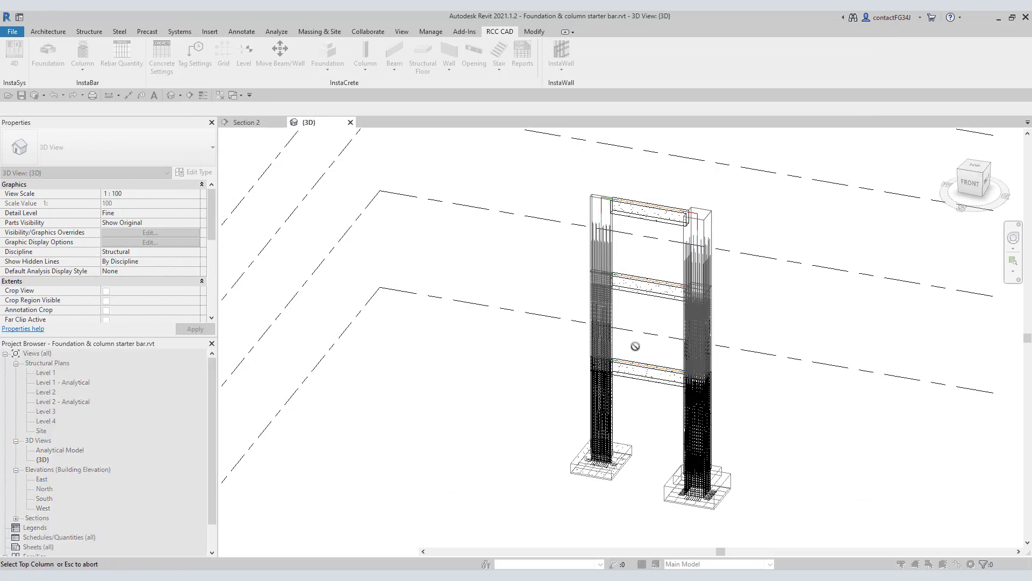
End the top-column prompt and dismiss the duplicate rebar warning.
key("Escape")
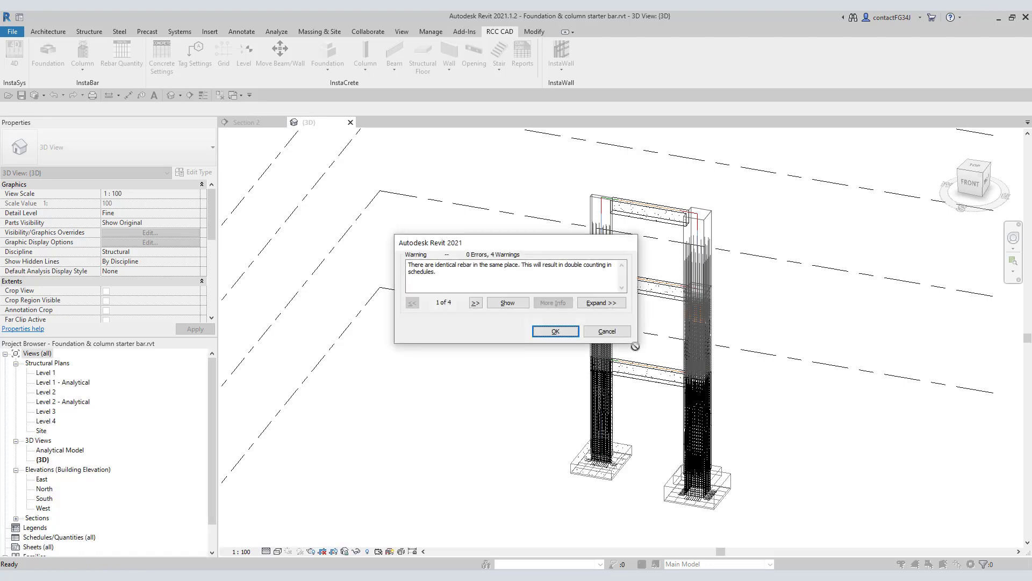
left_click(555, 331)
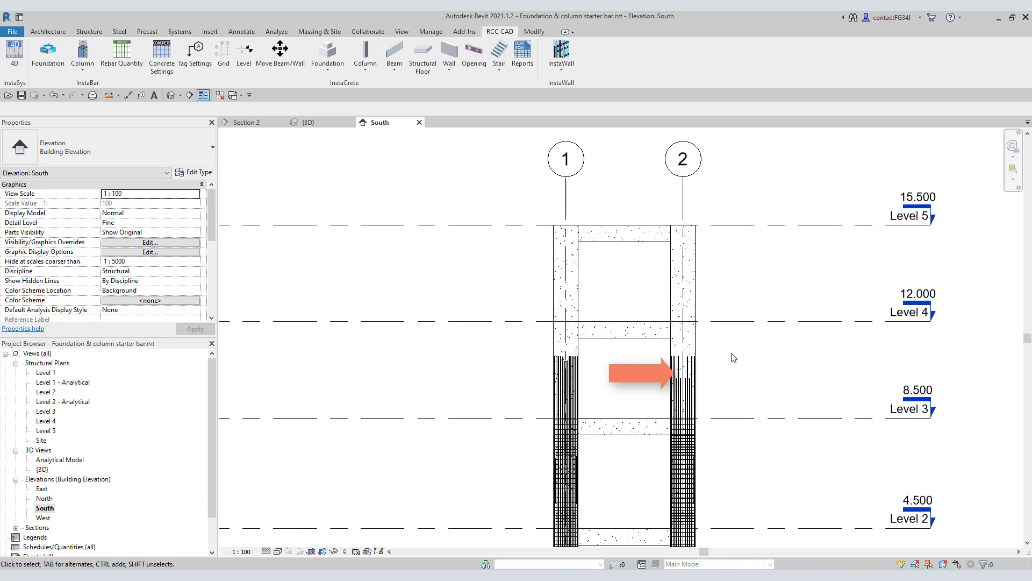
Zoom the South elevation and open the RCC CAD InstaBar Column arrangement list.
scroll(734, 357, "down", 1)
scroll(812, 276, "up", 1)
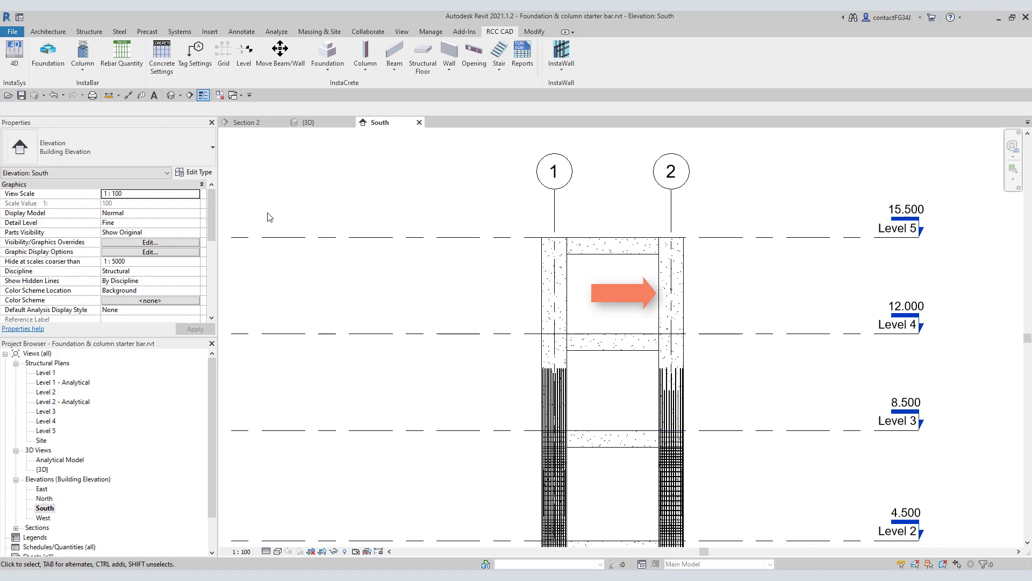
left_click(81, 64)
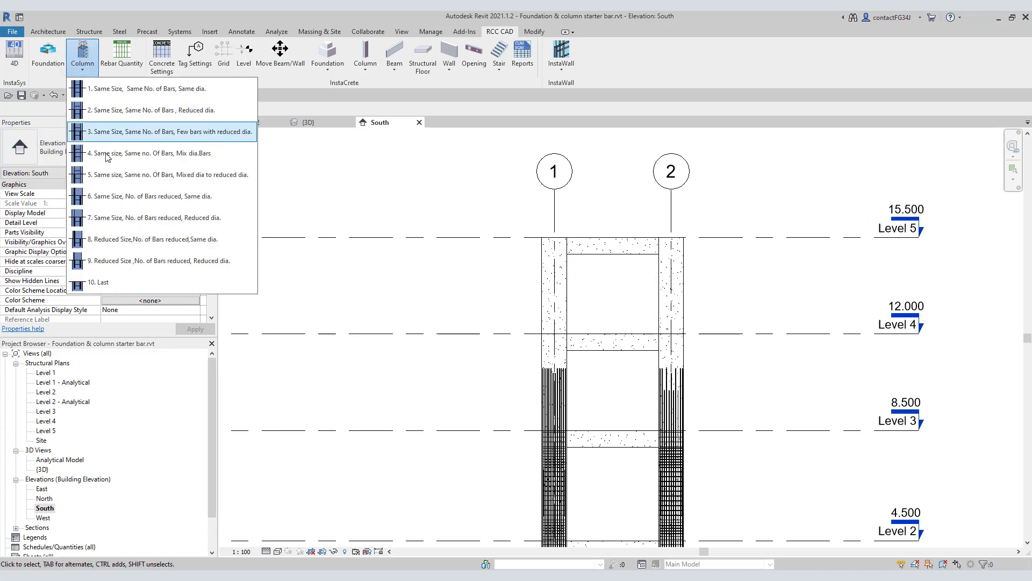
Choose 'Same size, Same no. of Bars, Mixed dia to reduced dia.' with the Level 4 beam as base.
left_click(111, 175)
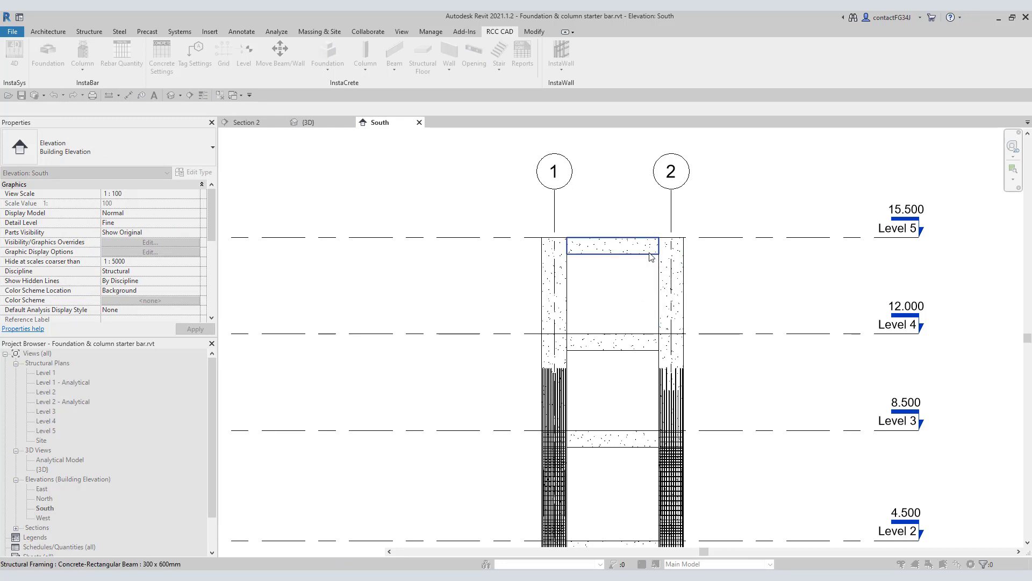
left_click(636, 355)
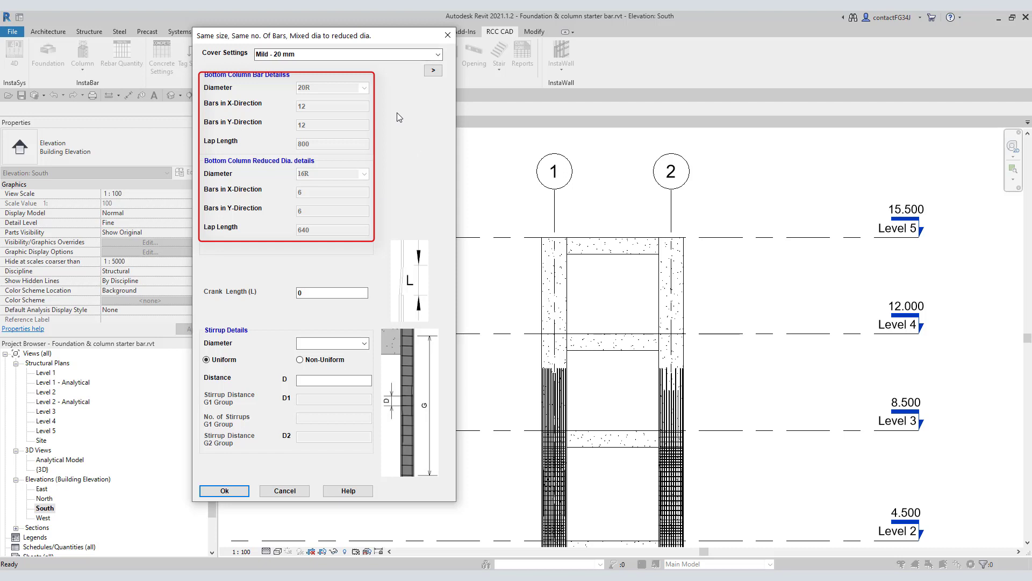
Show the bar layout preview and set the crank length to 200.
left_click(432, 71)
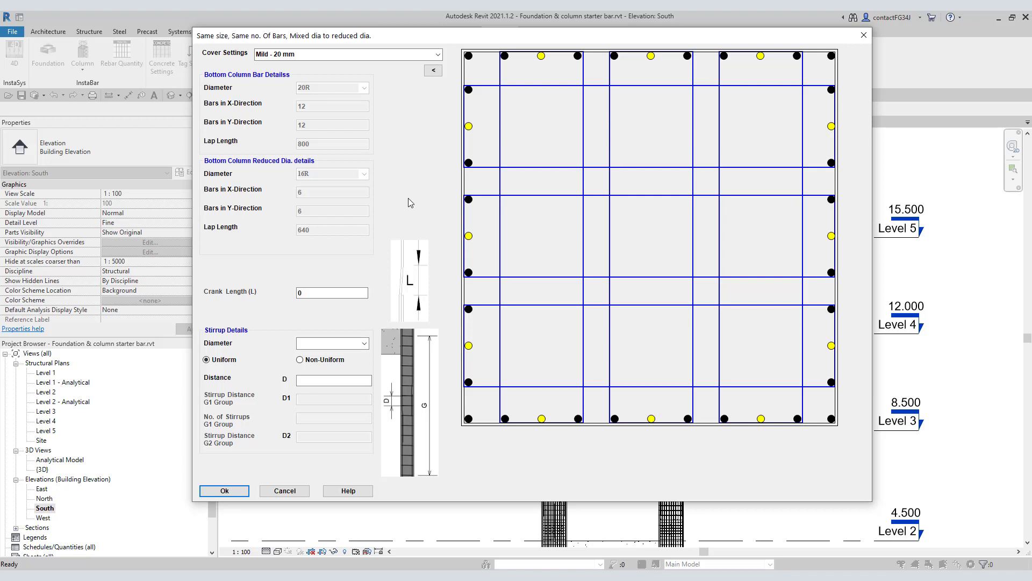
double_click(312, 292)
type("200")
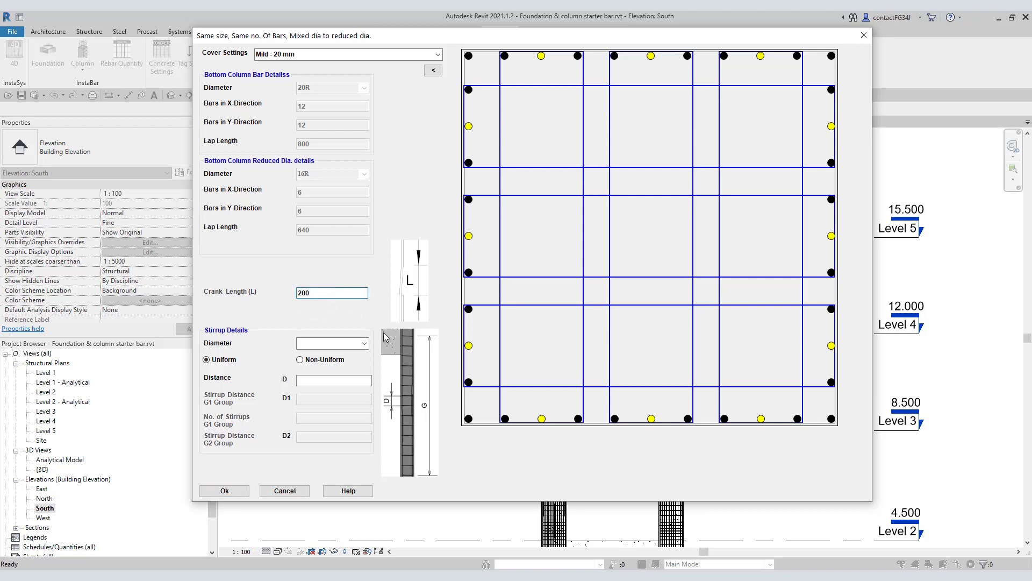
Use 8R non-uniform stirrups at D1 100 (8 stirrups) and D2 175, then generate the rebar.
left_click(363, 344)
left_click(346, 363)
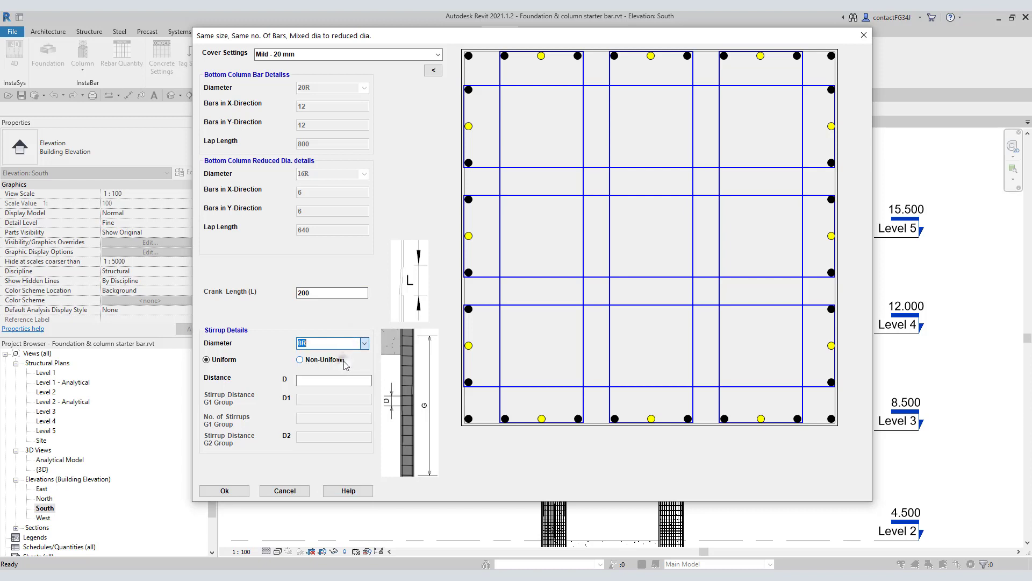
left_click(333, 360)
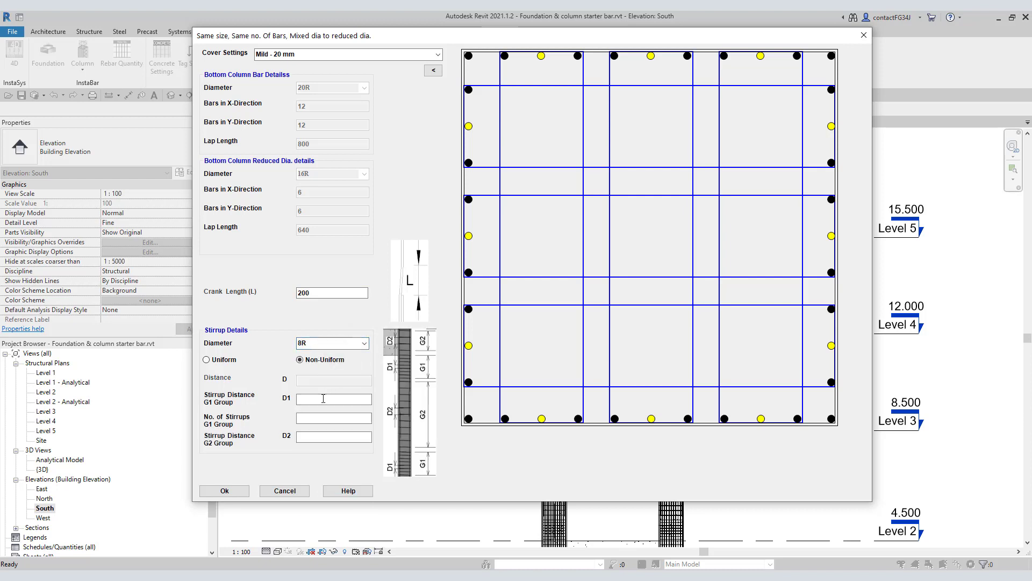
left_click(323, 399)
type("100")
left_click(322, 417)
left_click(319, 436)
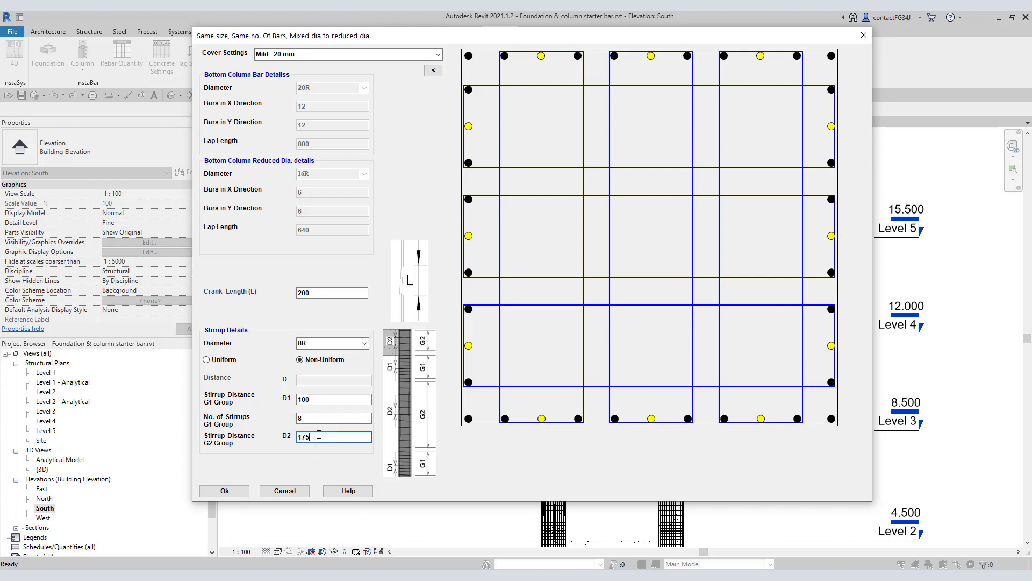
left_click(246, 491)
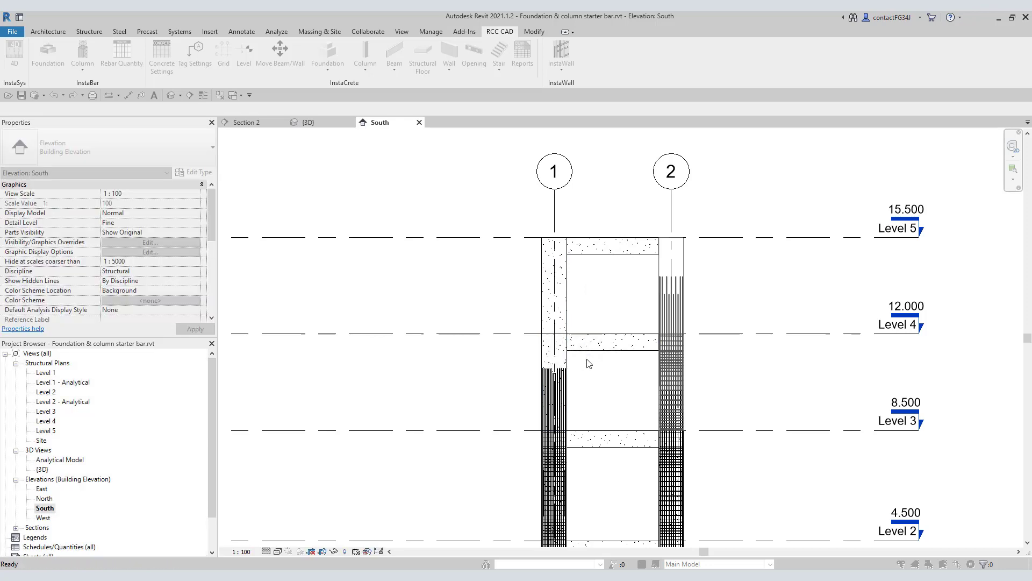
Confirm the left column's bar details, dismiss the duplicate rebar warning, and zoom to fit with ZF.
left_click(434, 75)
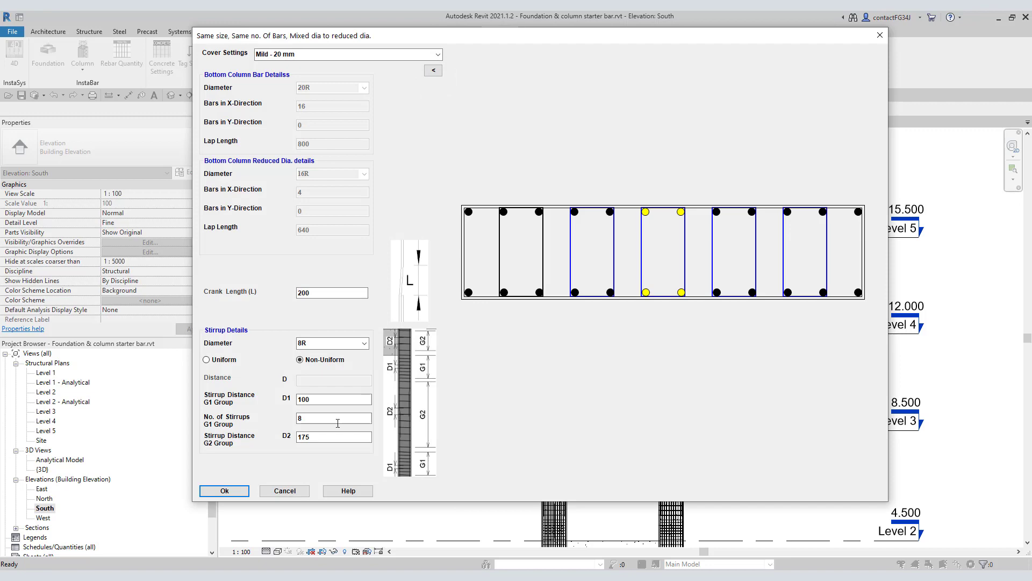
left_click(248, 493)
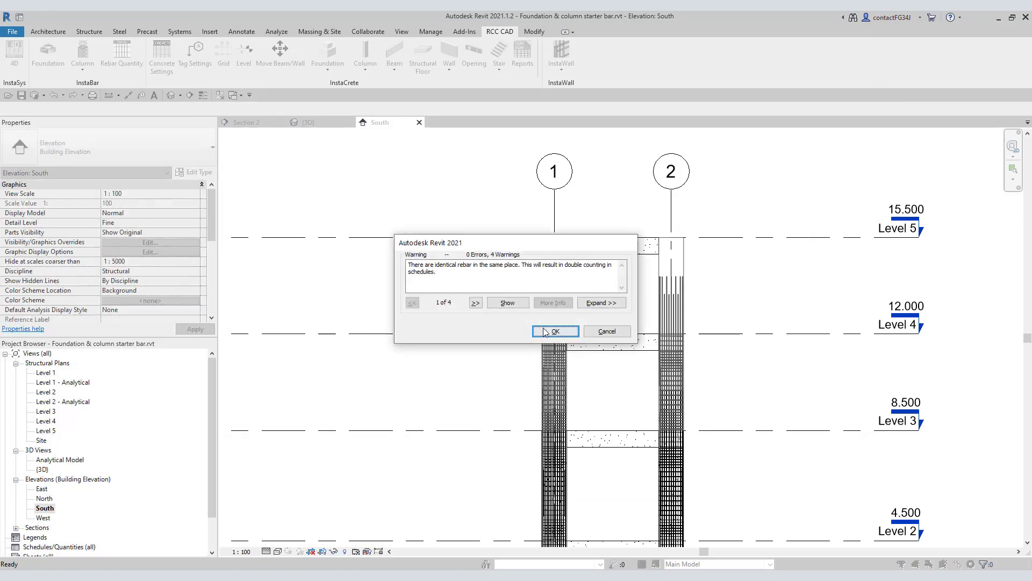
left_click(545, 332)
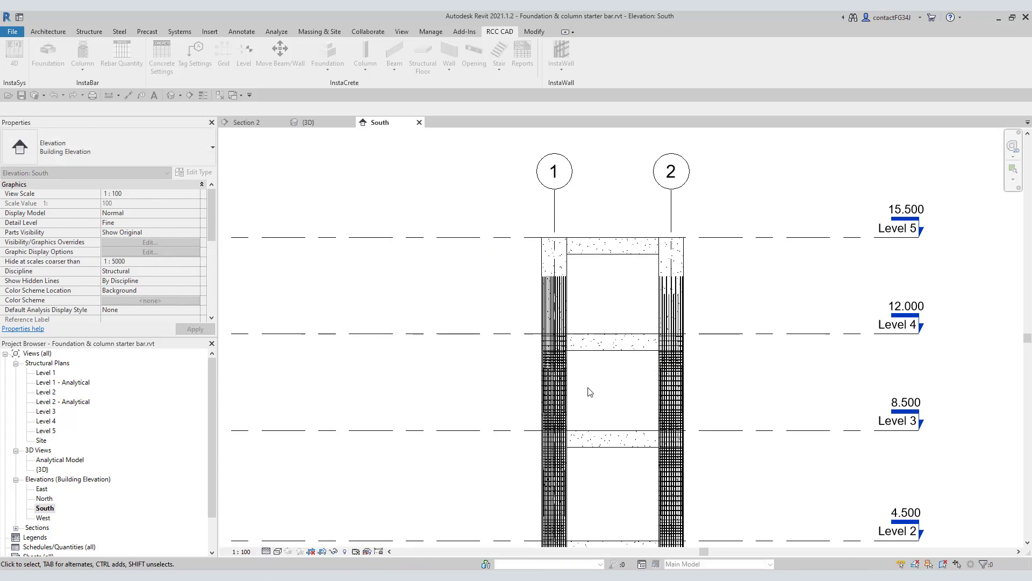
key("z")
key("f")
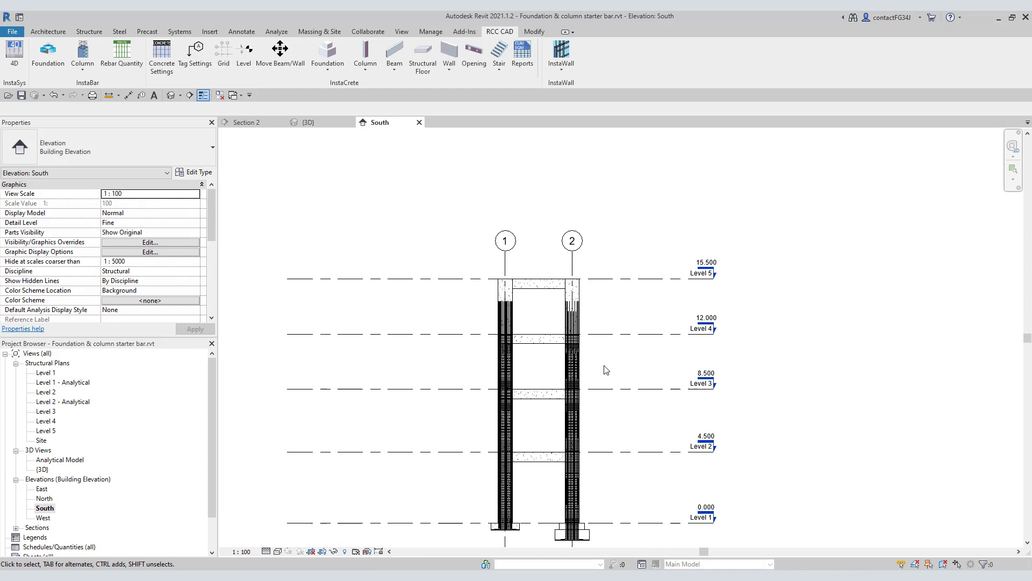
Crossing-select both columns and filter the selection to Structural Rebar only, dropping grids and columns.
left_click_drag(600, 316, 480, 302)
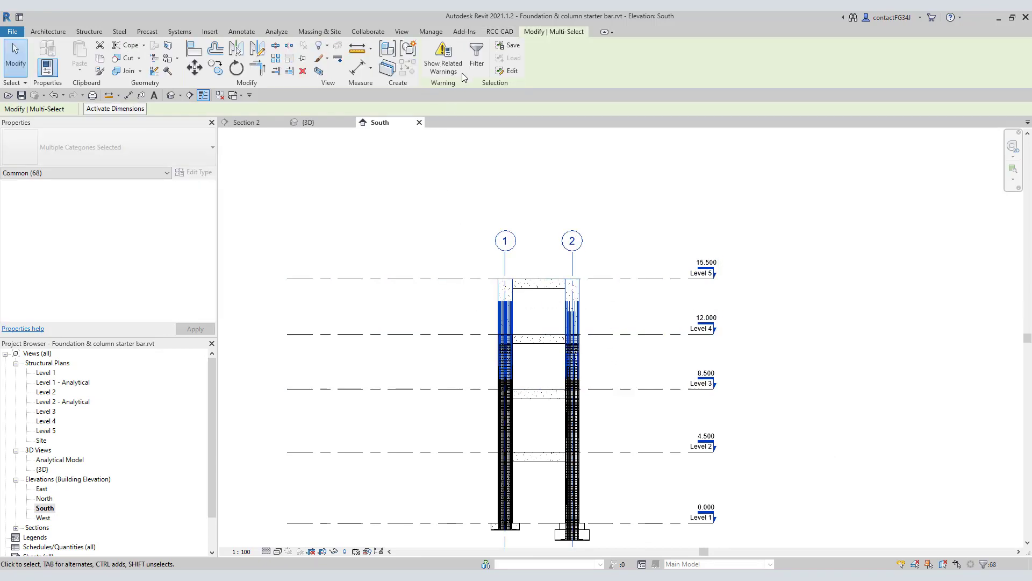
left_click(476, 54)
left_click(420, 226)
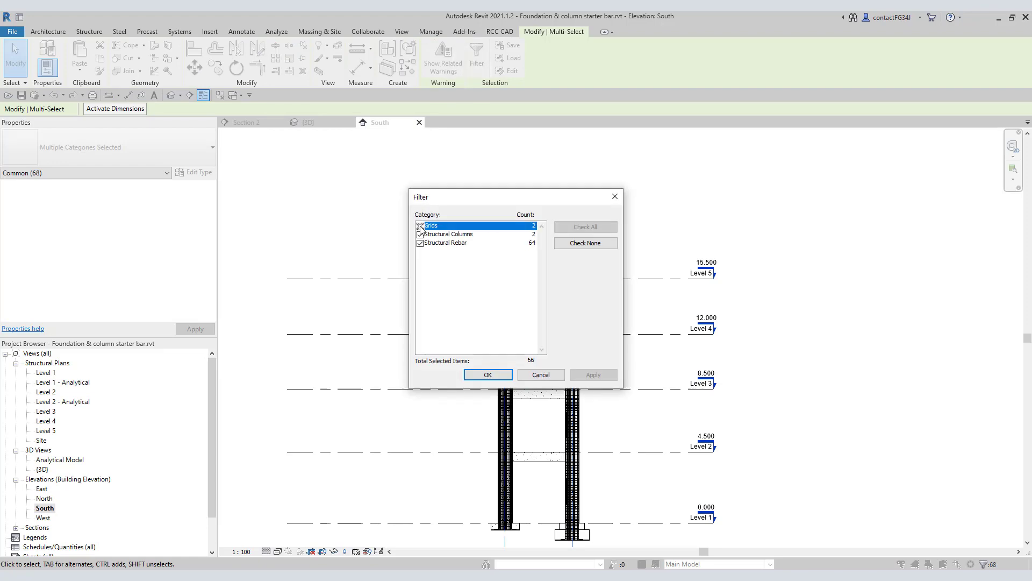
left_click(420, 235)
left_click(473, 375)
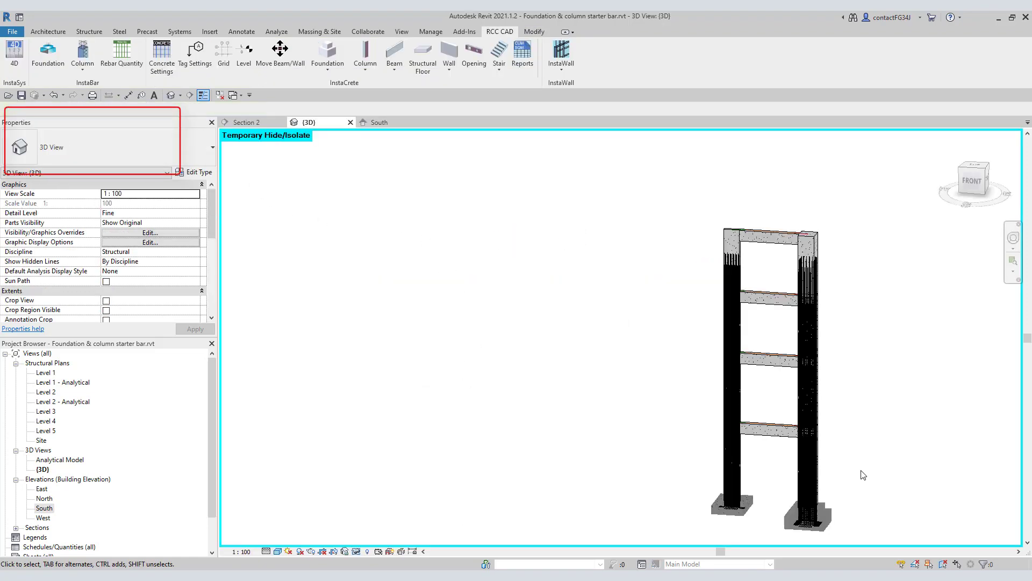
scroll(864, 448, "up", 5)
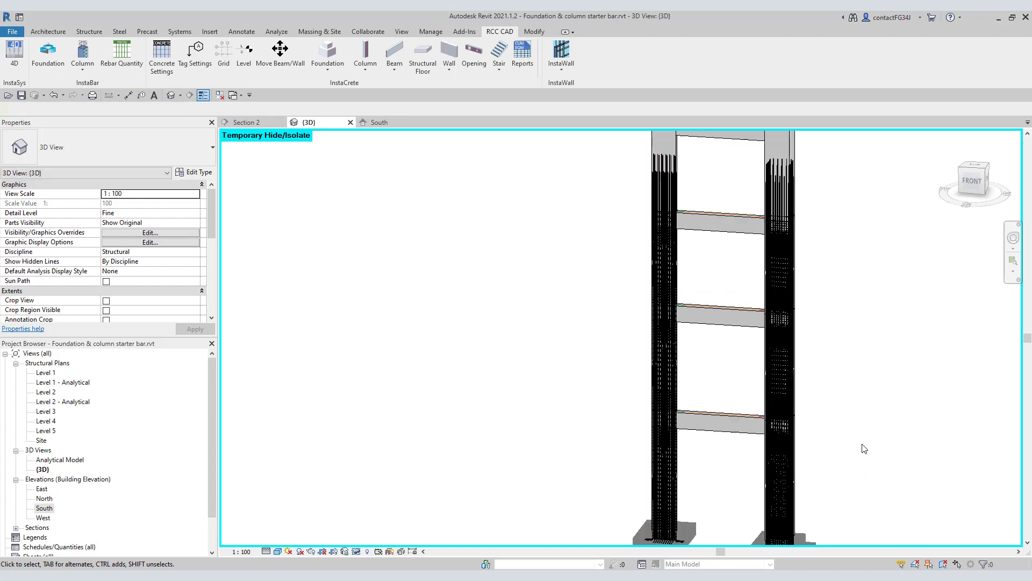